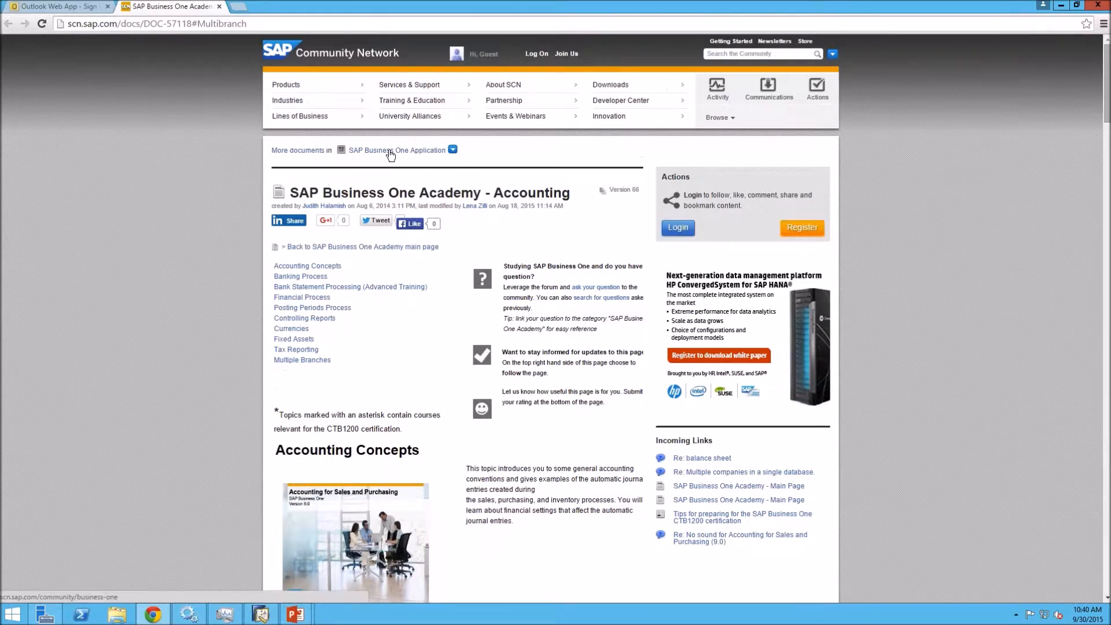
Go back to the SAP Business One Academy main page and open the Multiple Branches topic in the Accounting courses.
click(370, 249)
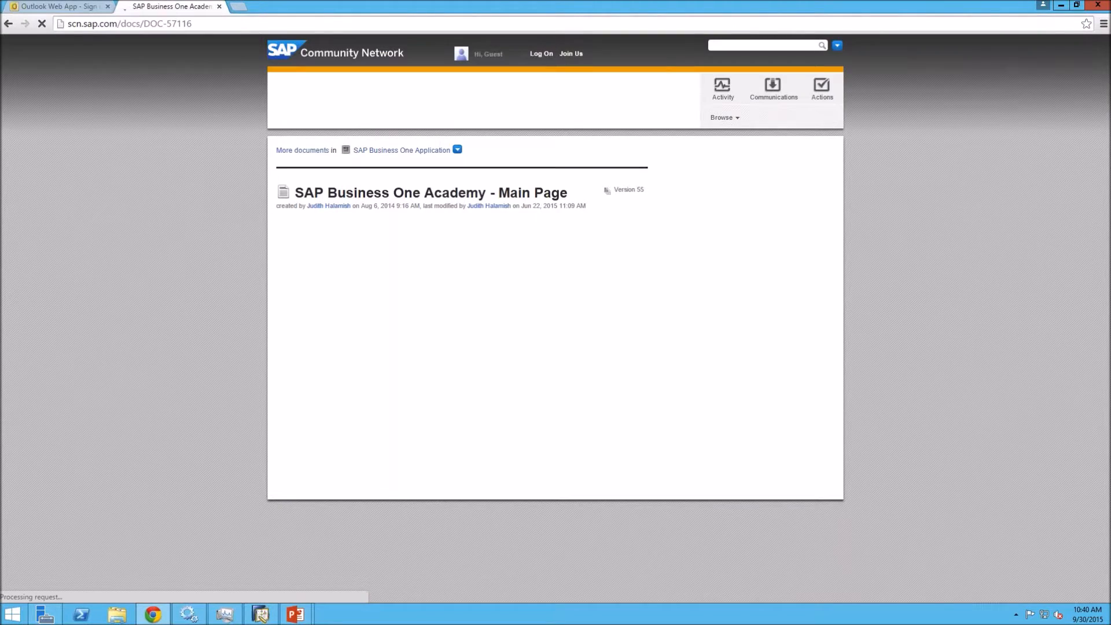
scroll(555, 318, down, 5)
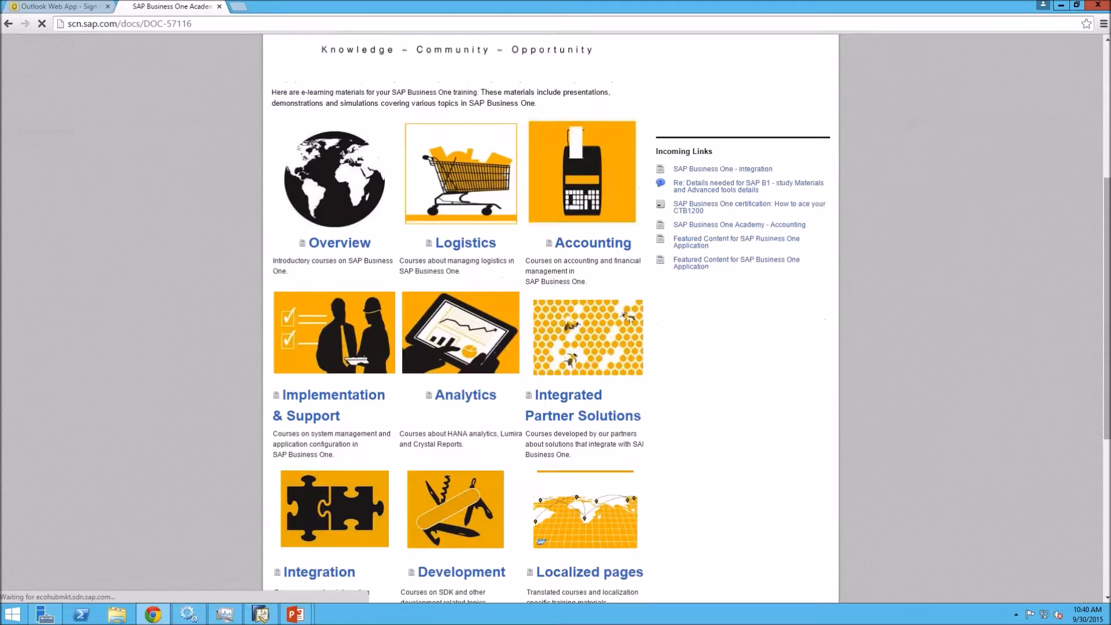
scroll(325, 156, down, 1)
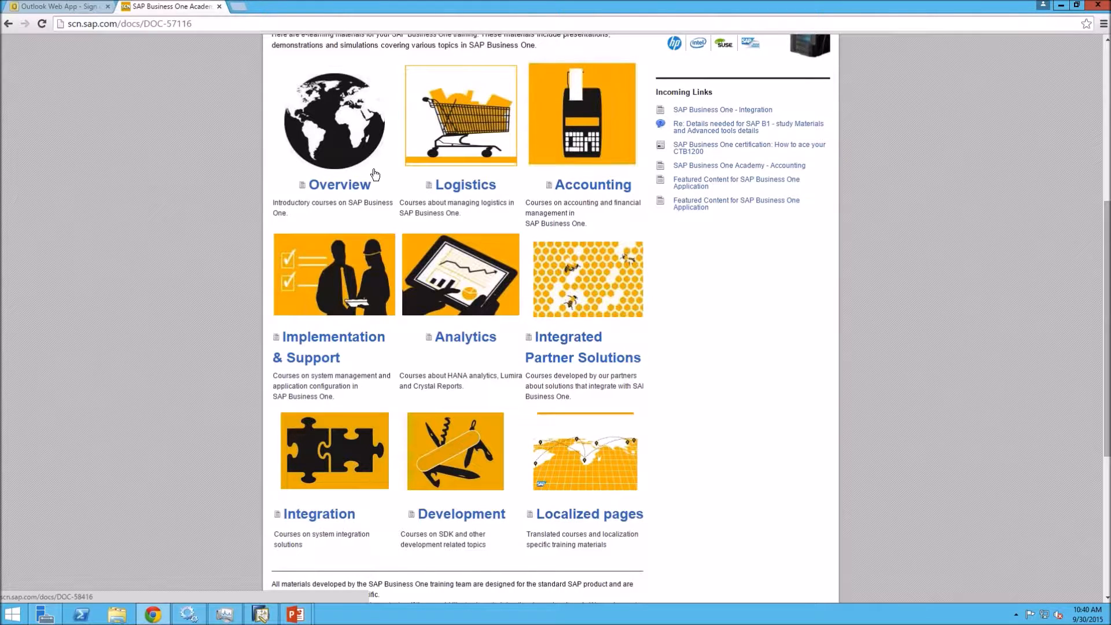
click(577, 188)
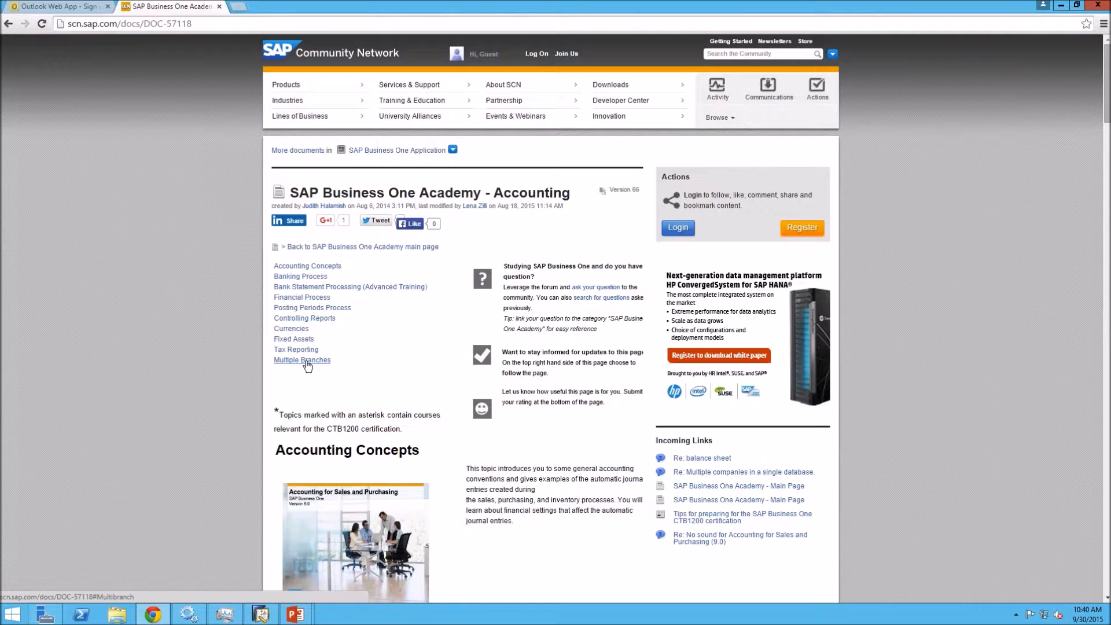
click(307, 362)
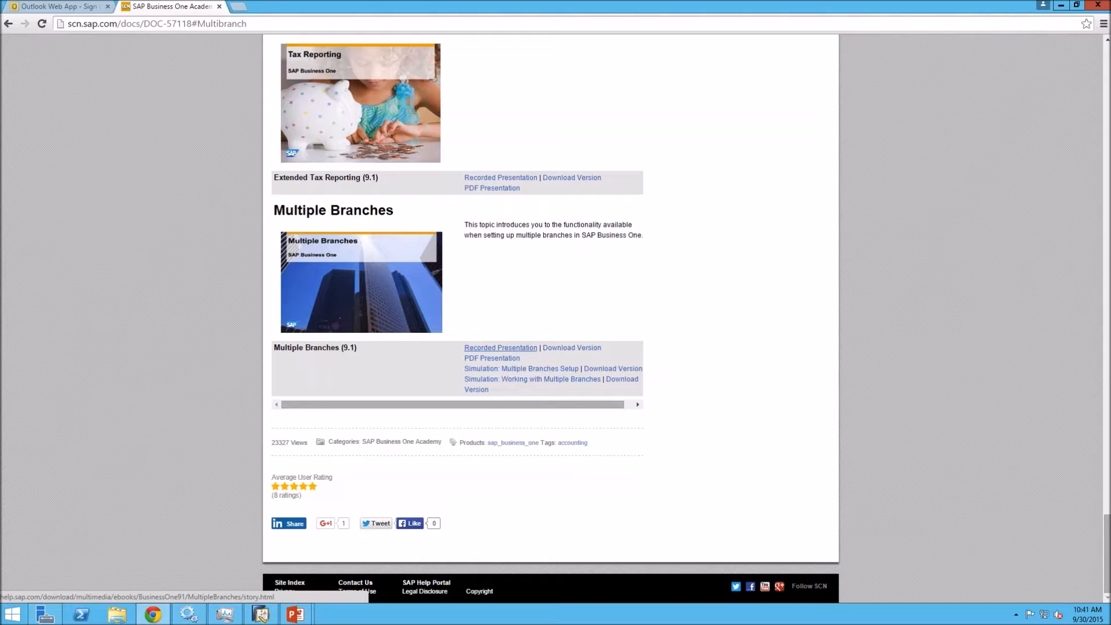
Switch to the slide show, advance to the Multiple Branches title slide, and switch to SAP Business One.
key(alt+Tab)
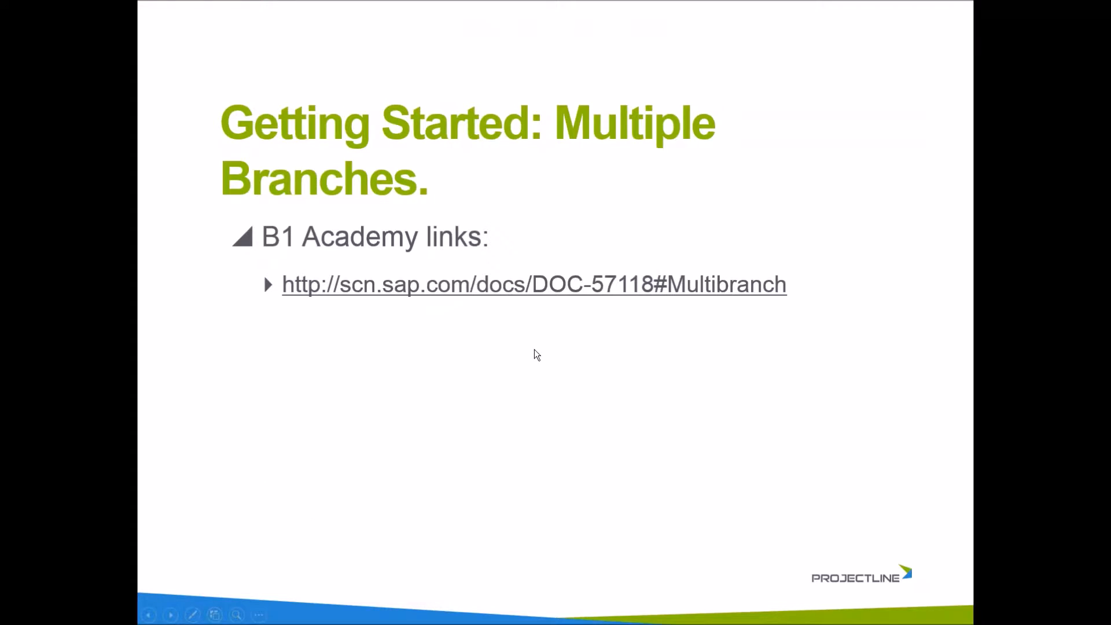
click(534, 349)
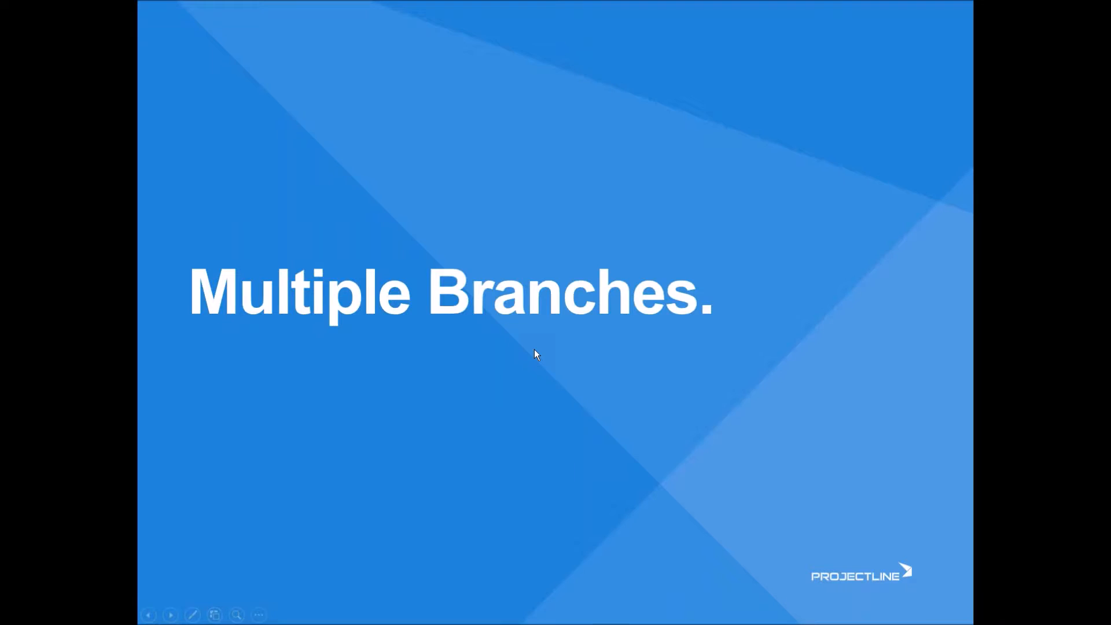
key(alt+Tab)
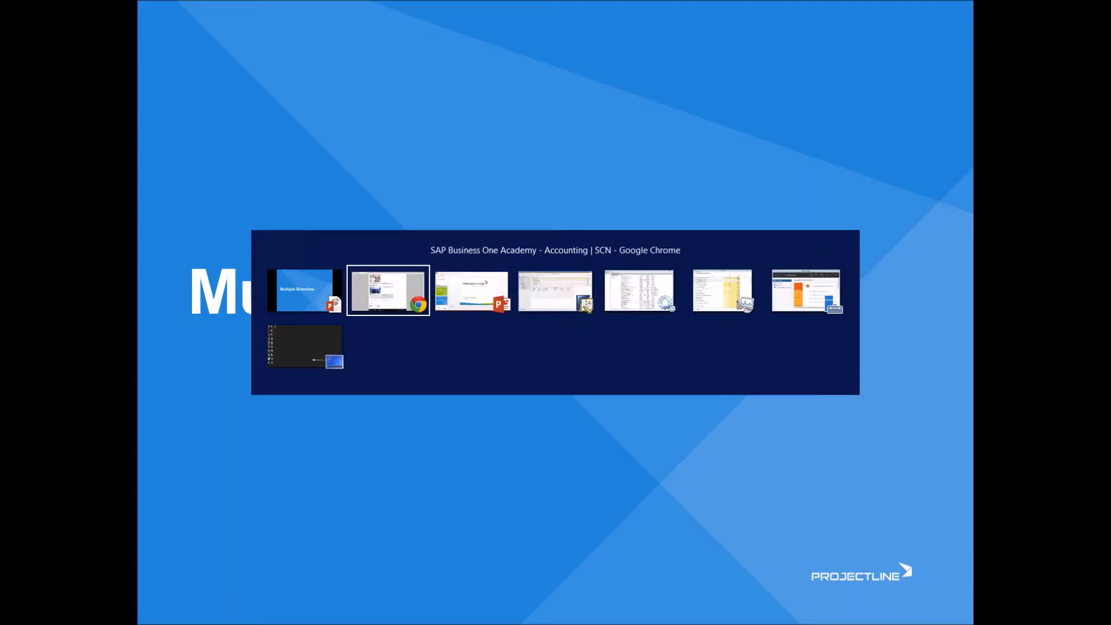
key(alt+Tab)
key(alt+Tab)
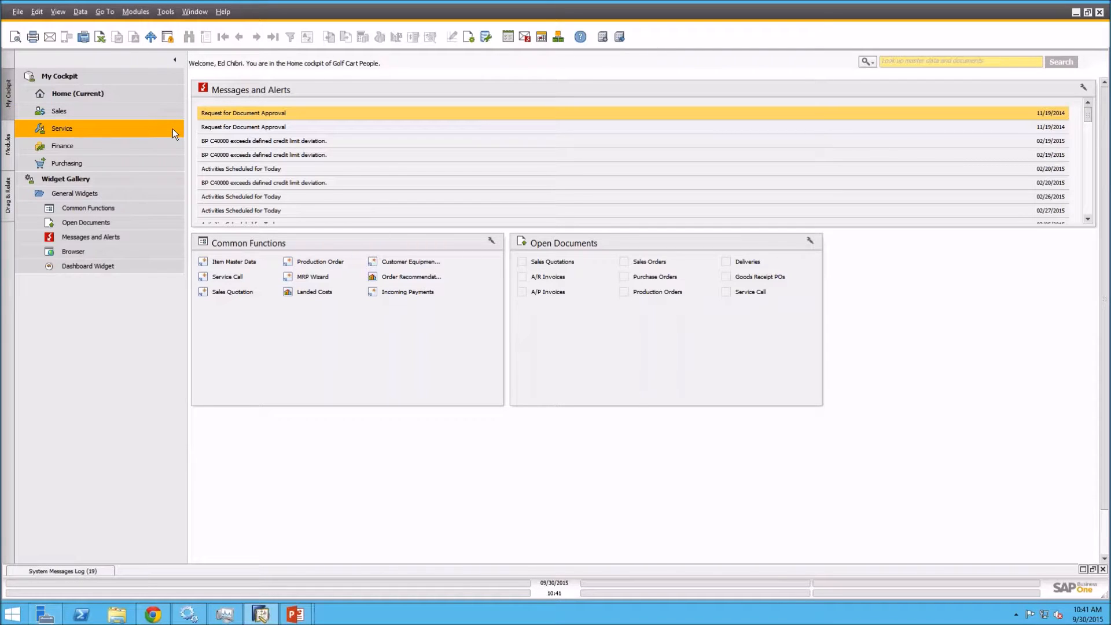
Review the Enable Multiple Branches setting in the basic initialization of the company details and close the window.
click(143, 17)
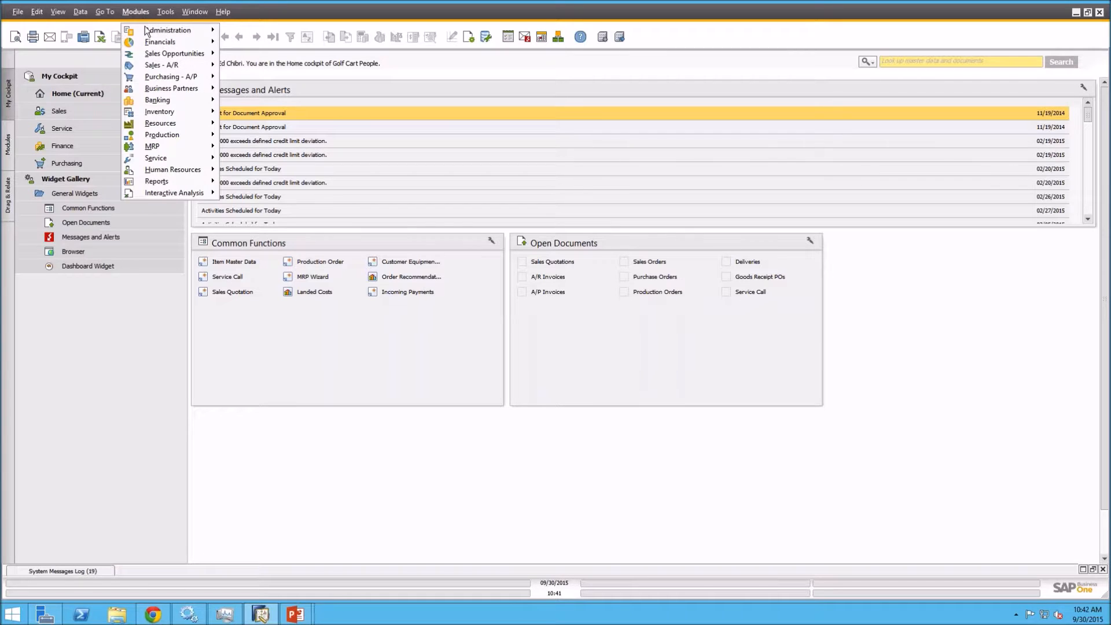
mouse_move(152, 32)
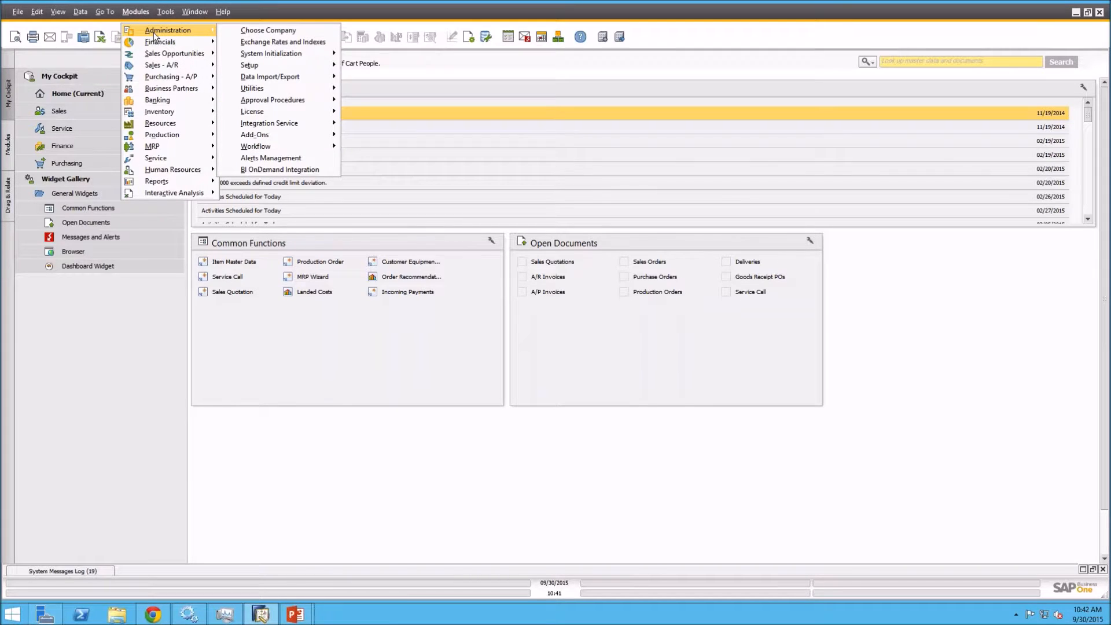
mouse_move(333, 57)
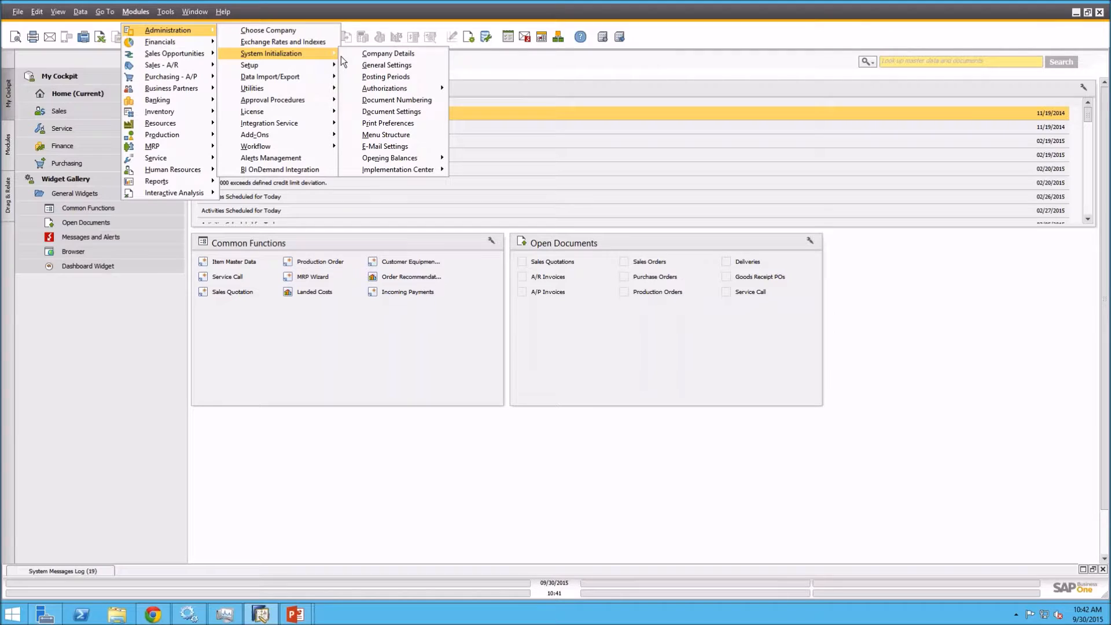
click(397, 55)
drag(398, 56, 558, 66)
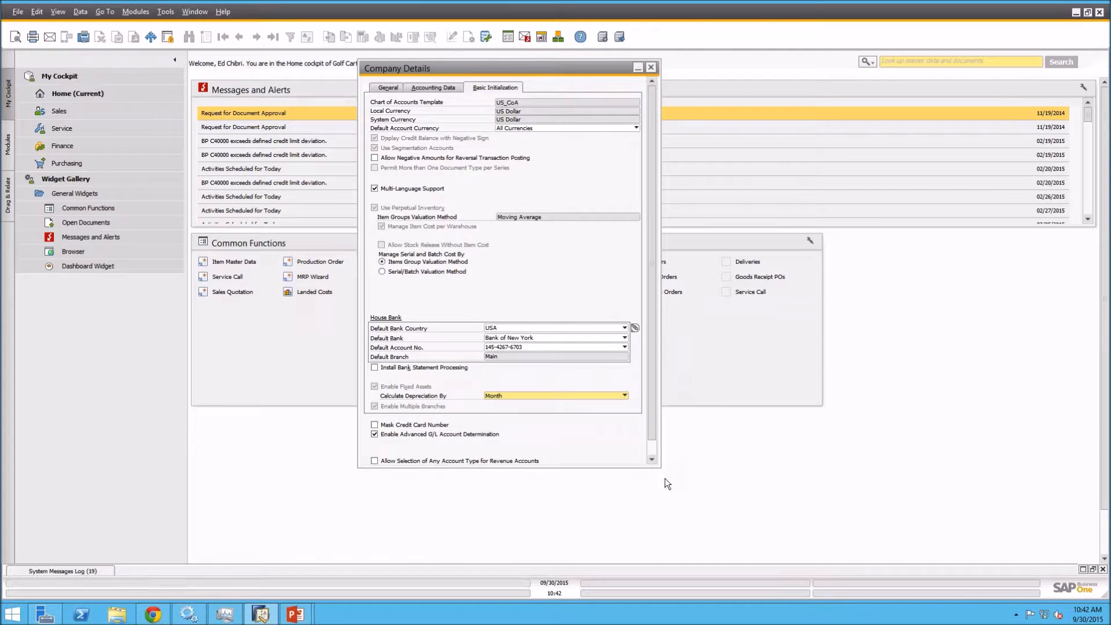
drag(663, 466, 727, 526)
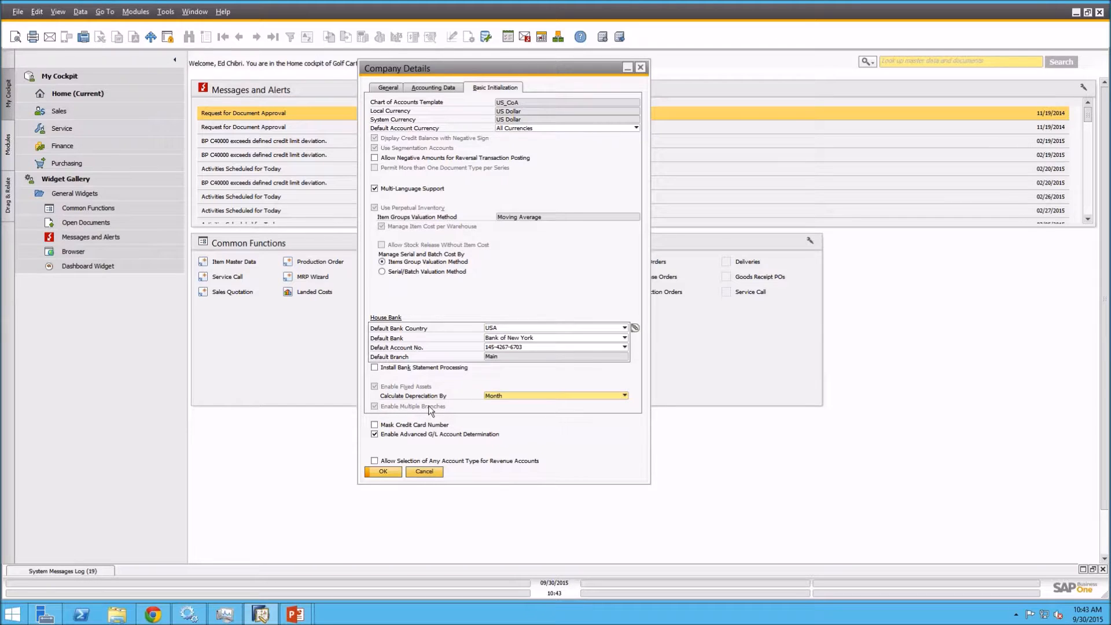
click(386, 471)
Open the financial Branches setup and enlarge its window to show more columns.
click(134, 11)
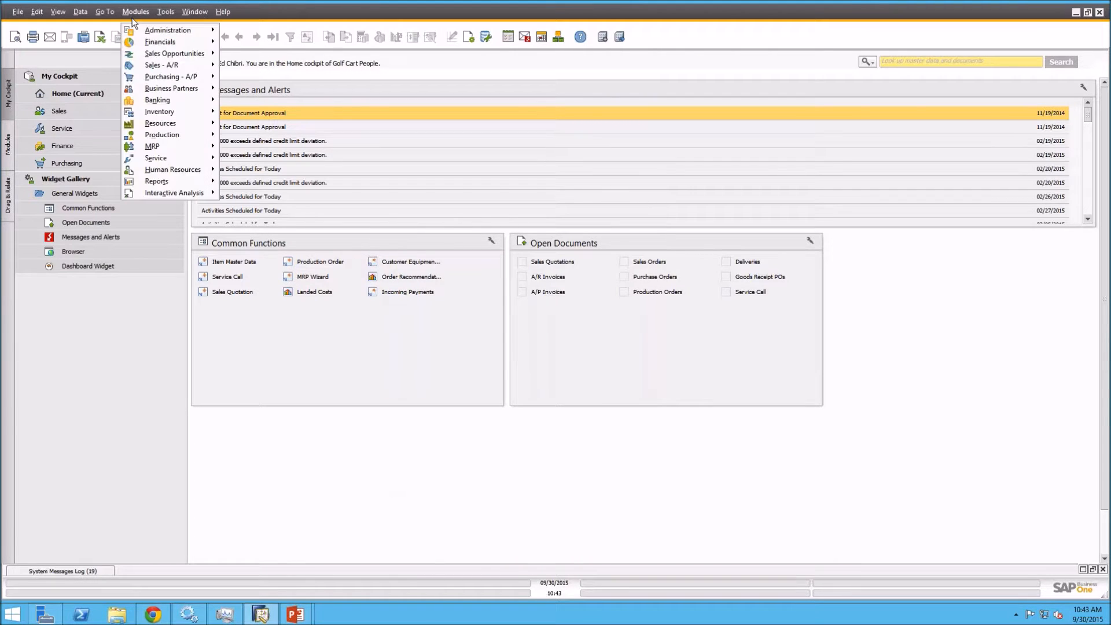
mouse_move(153, 45)
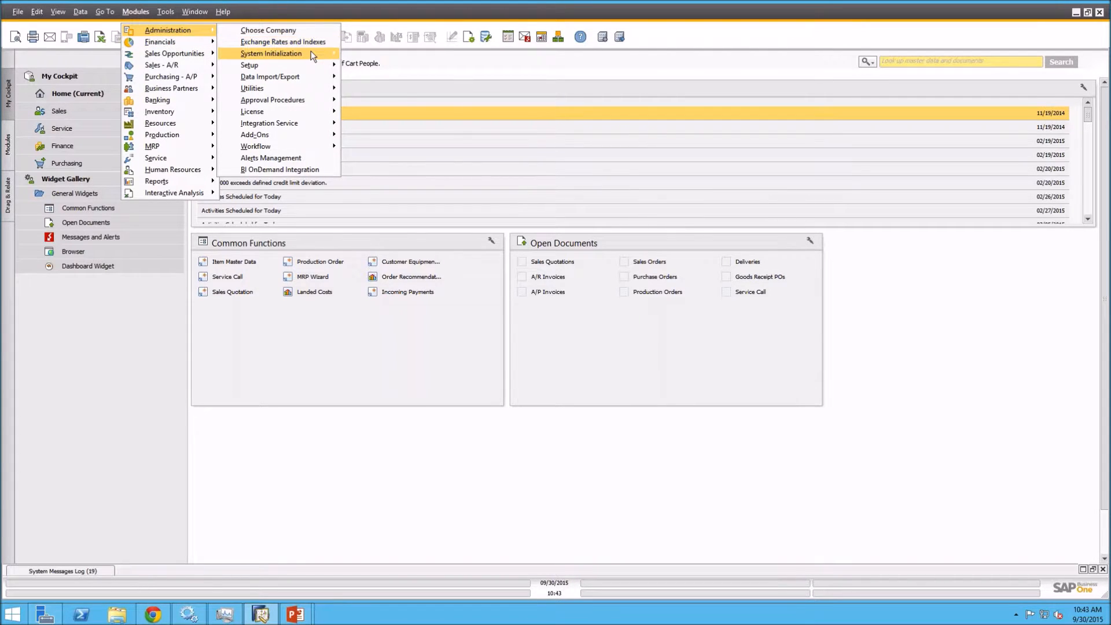
mouse_move(315, 53)
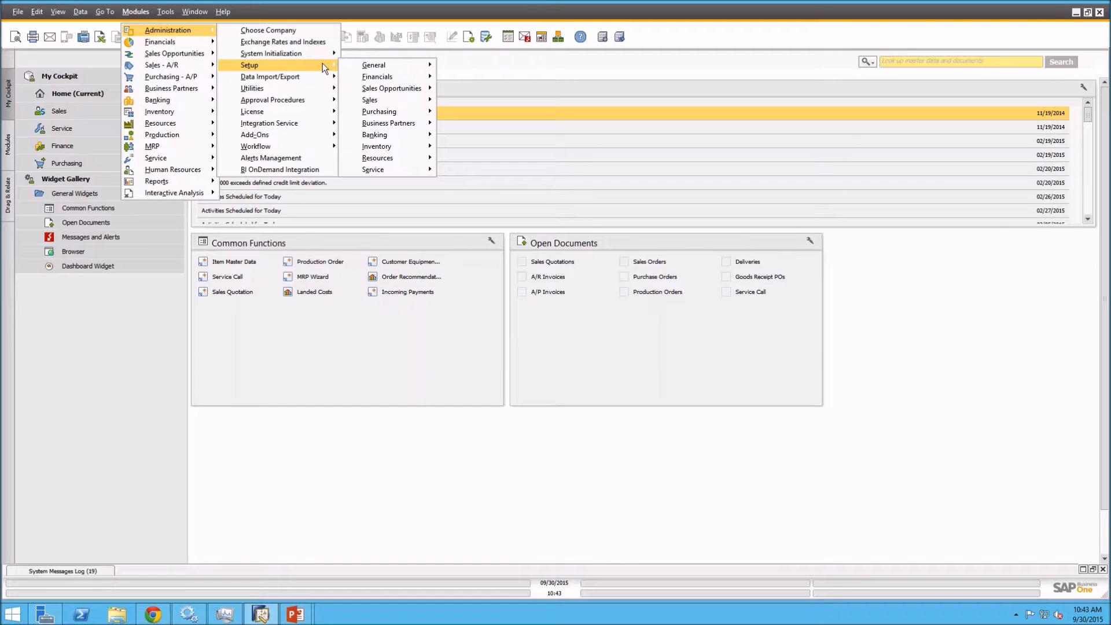
mouse_move(394, 75)
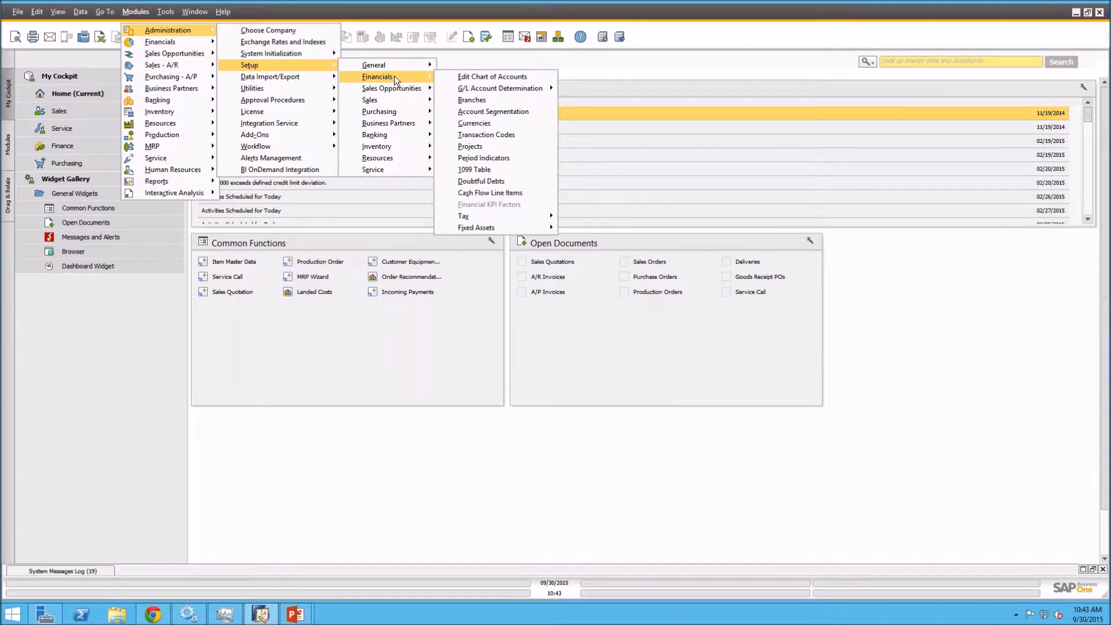
click(477, 102)
drag(452, 100, 433, 70)
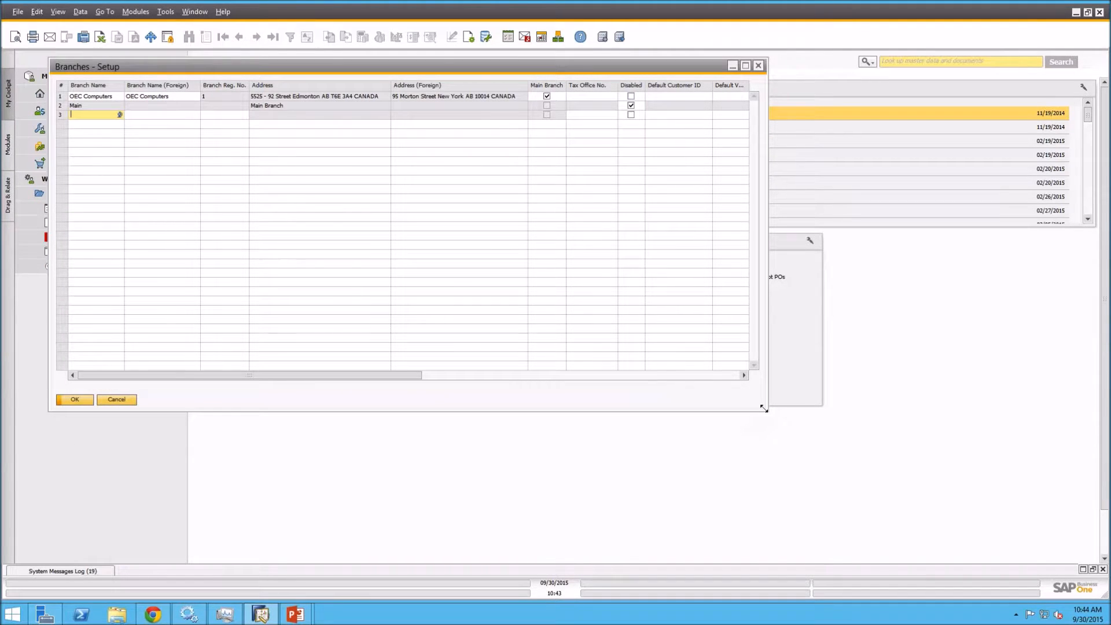
drag(768, 410, 1027, 561)
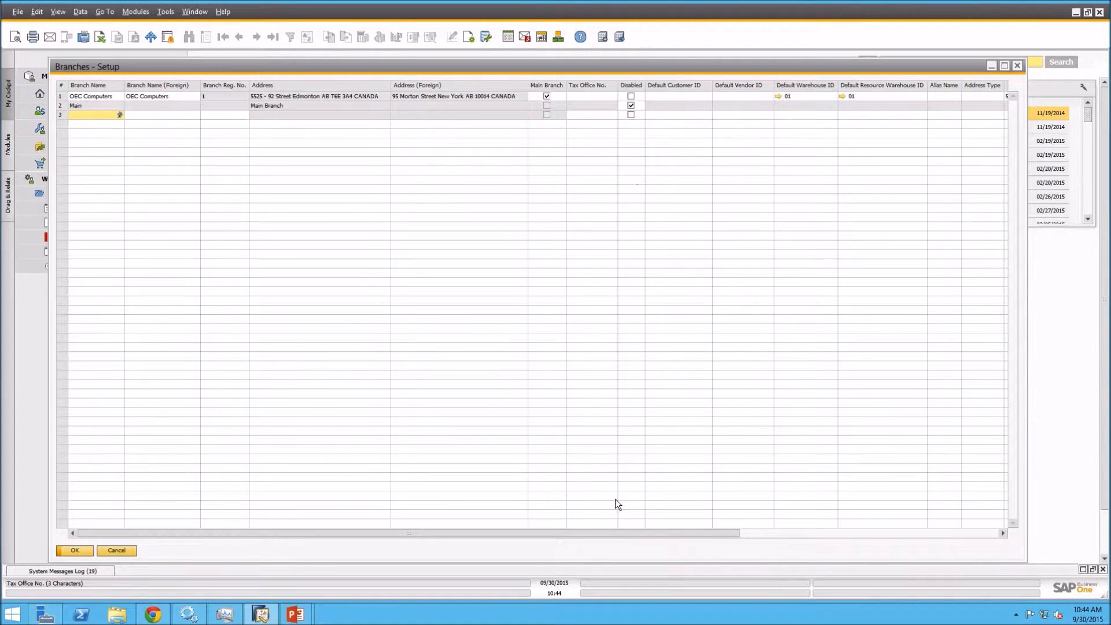
Examine the default customer, vendor, warehouse and address columns of the OEC Computers branch and close the branch setup.
drag(635, 533, 819, 552)
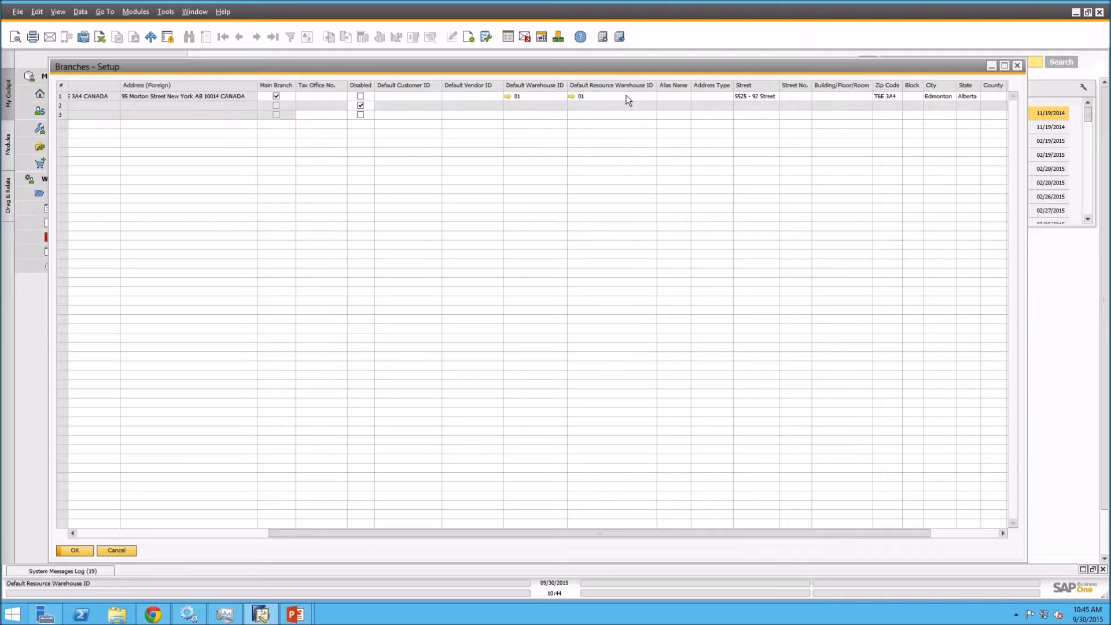
click(598, 95)
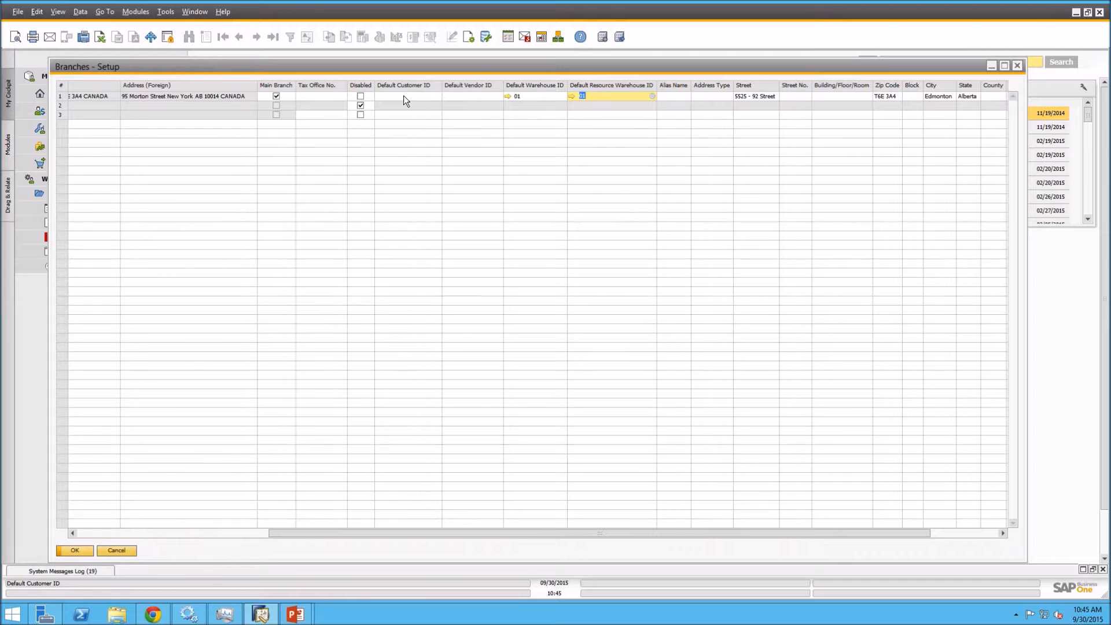
click(417, 96)
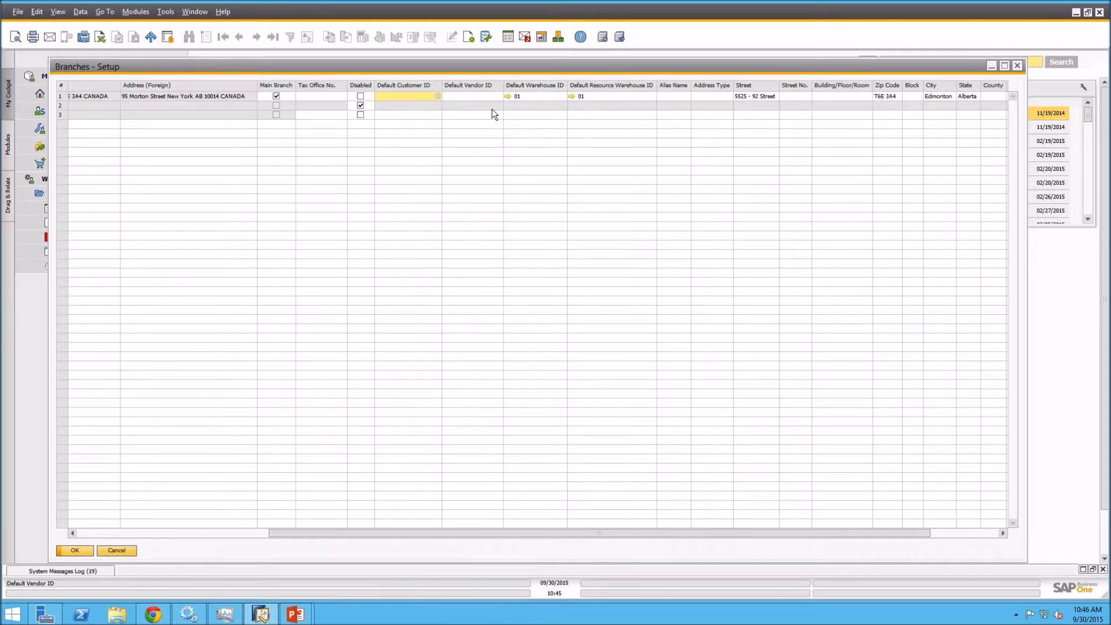
drag(818, 531, 885, 530)
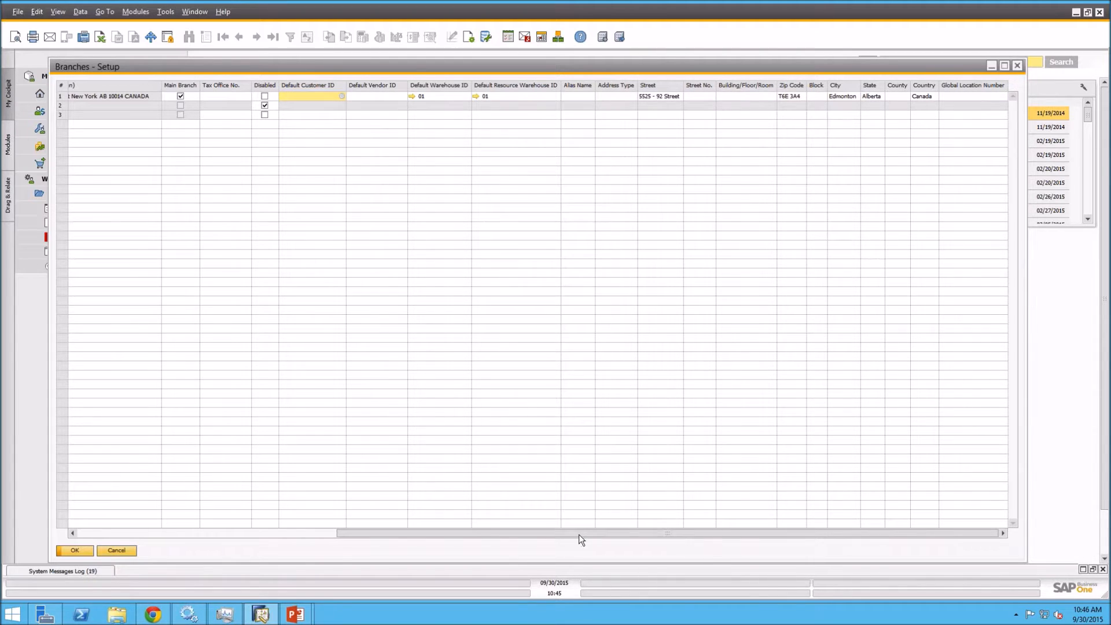
drag(575, 533, 462, 533)
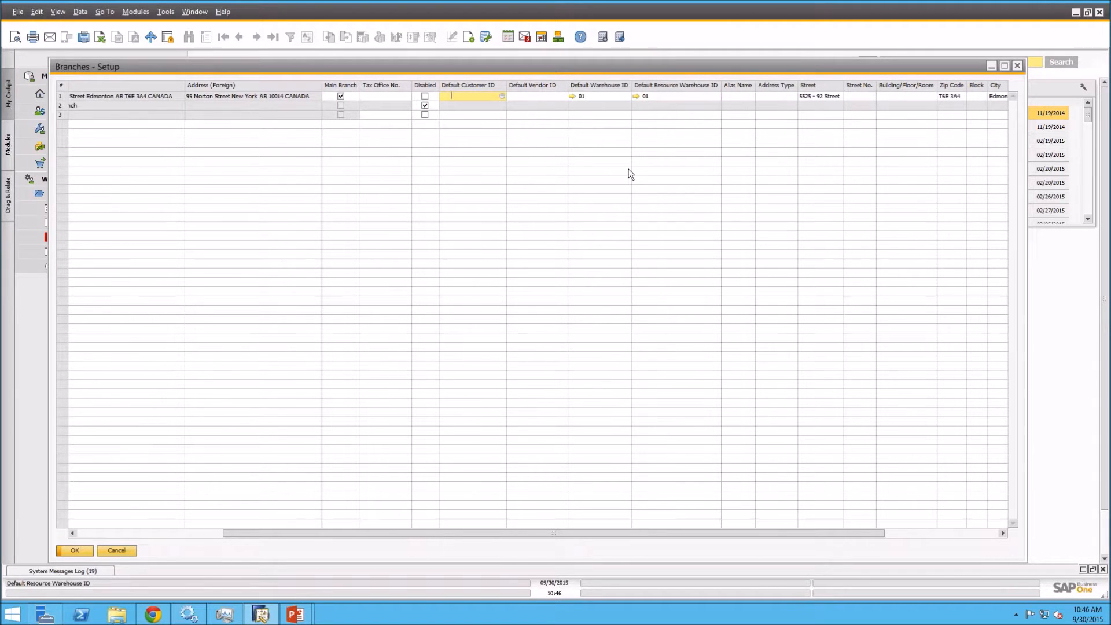
drag(602, 533, 457, 533)
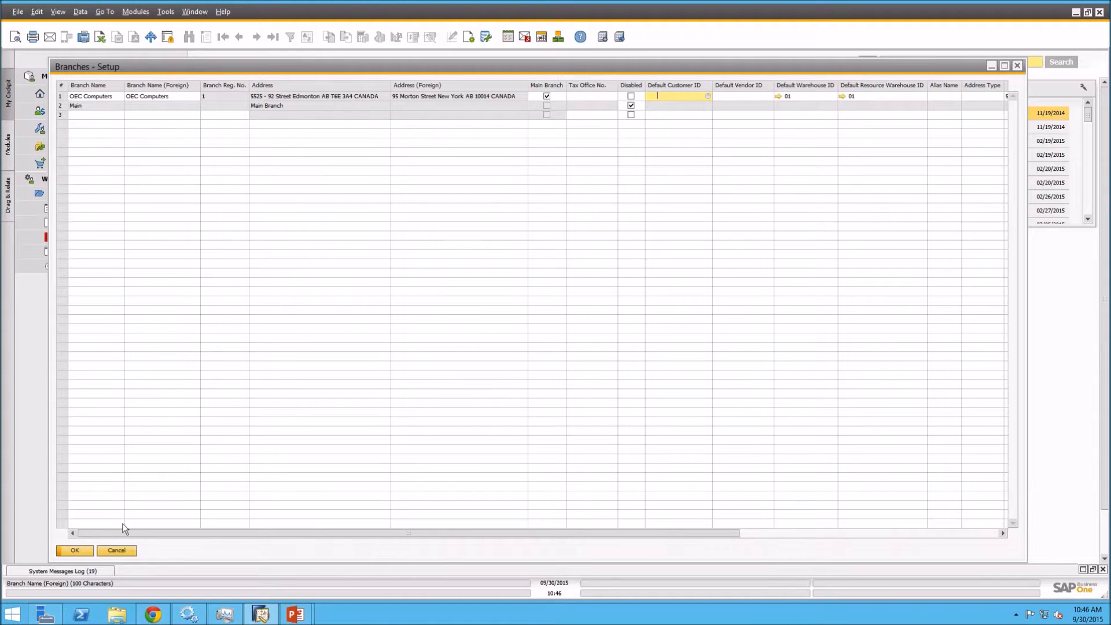
click(75, 550)
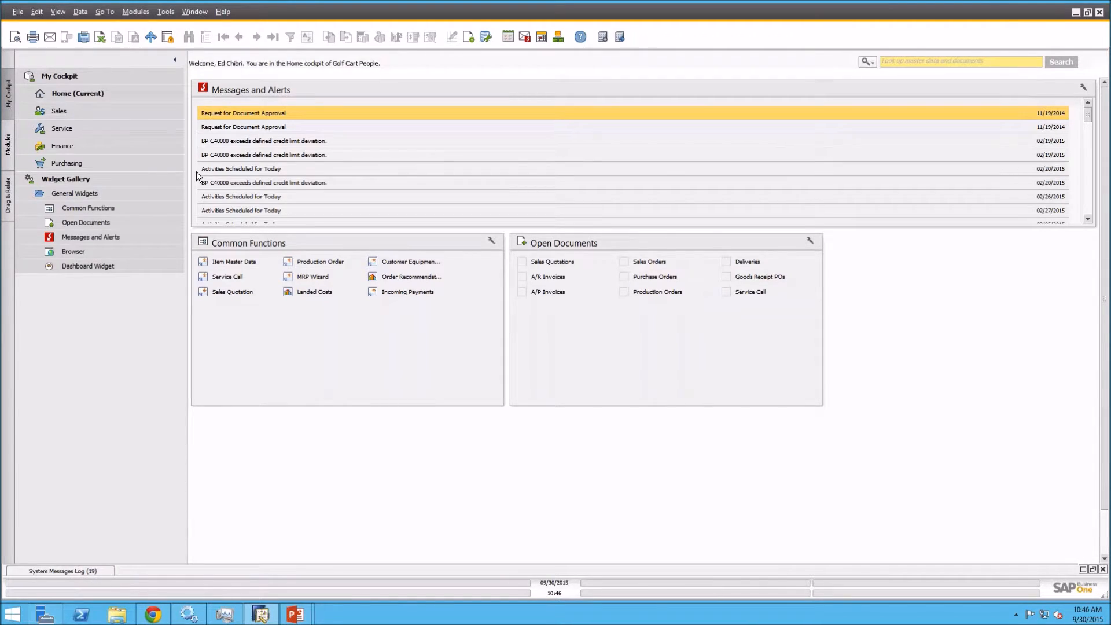
Open the G/L account details of the Cash on Hand (HO, USA, GA) account from the chart of accounts.
click(8, 145)
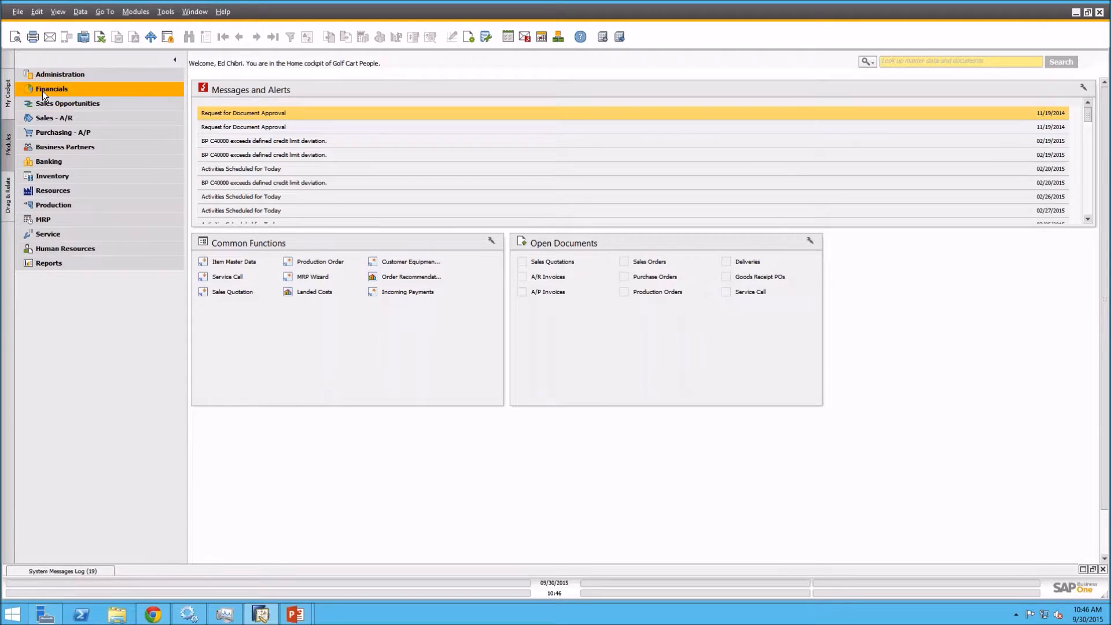
click(43, 90)
click(57, 102)
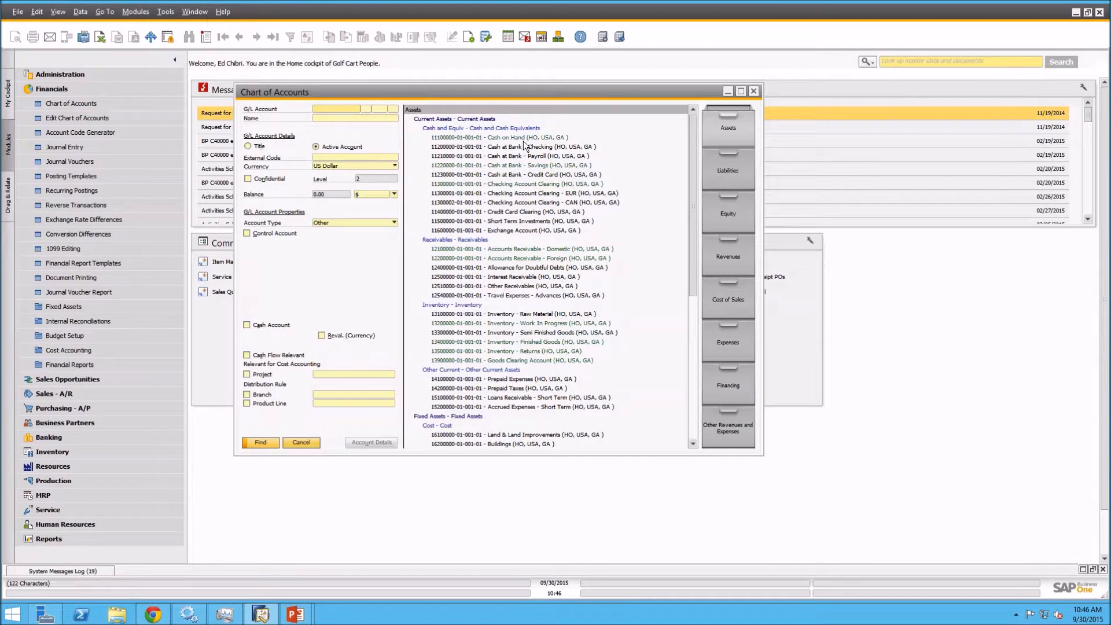
click(505, 138)
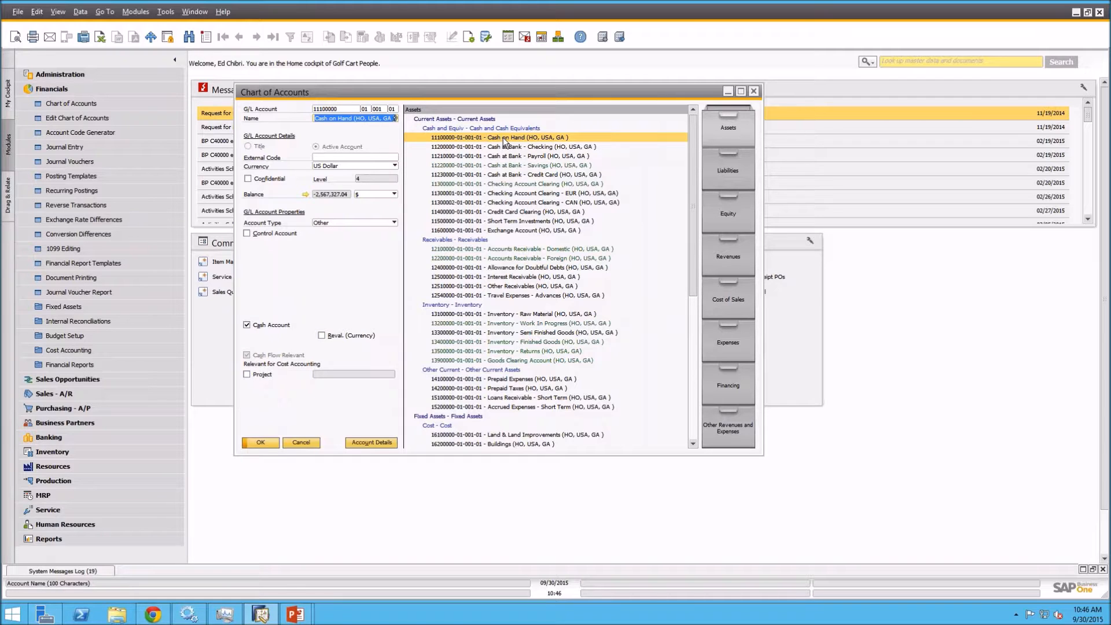
click(372, 442)
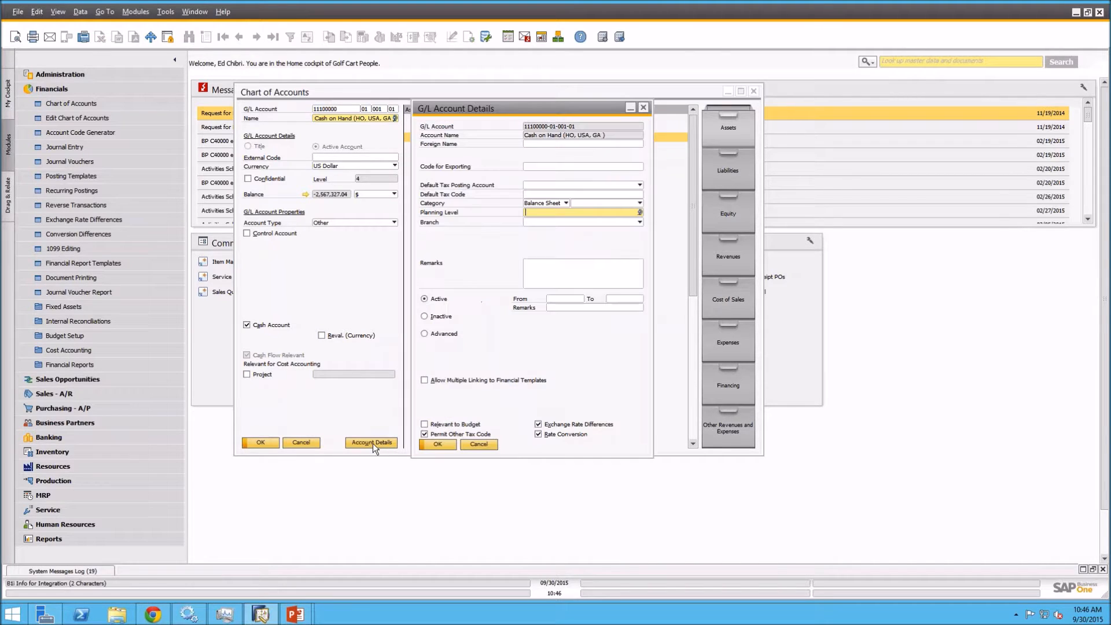
Examine the branch choices available for the Cash on Hand account and keep the blank option.
click(640, 223)
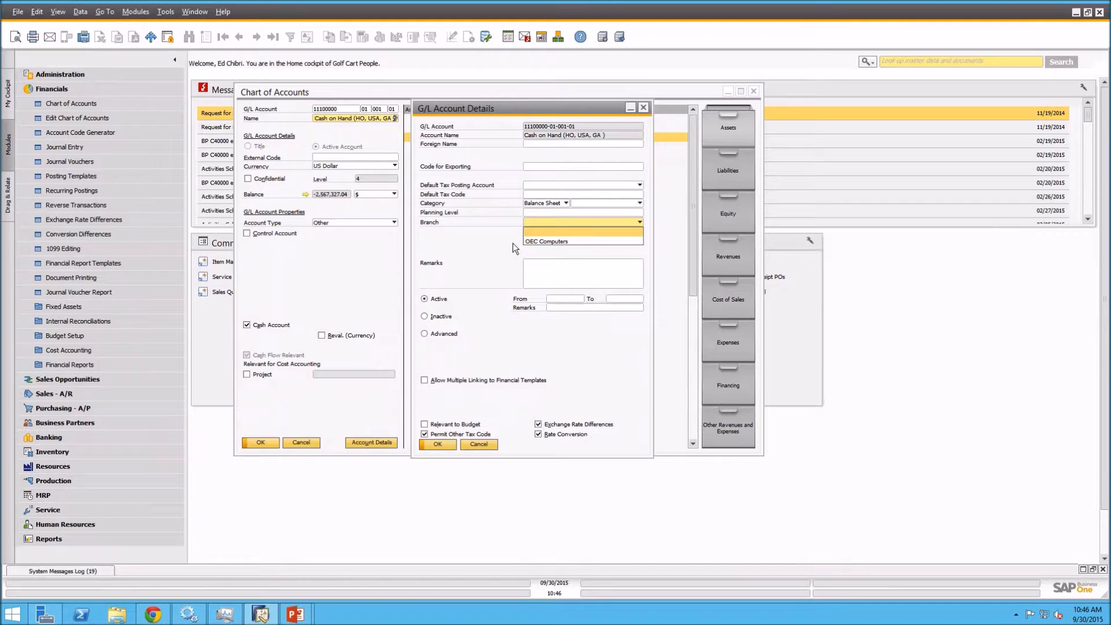
click(499, 228)
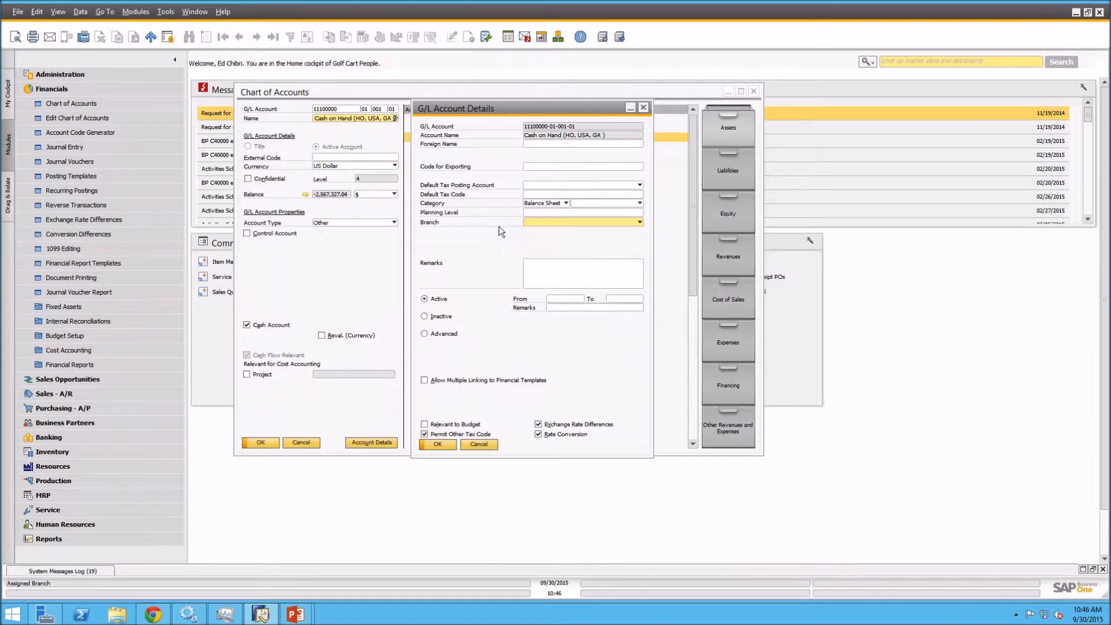
click(537, 221)
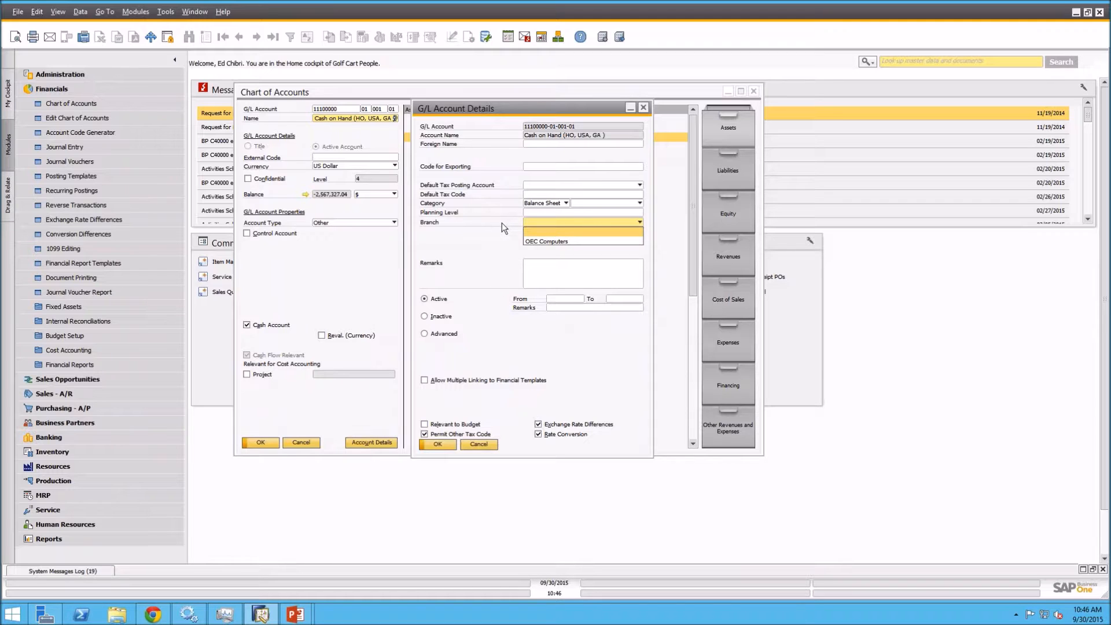
click(555, 228)
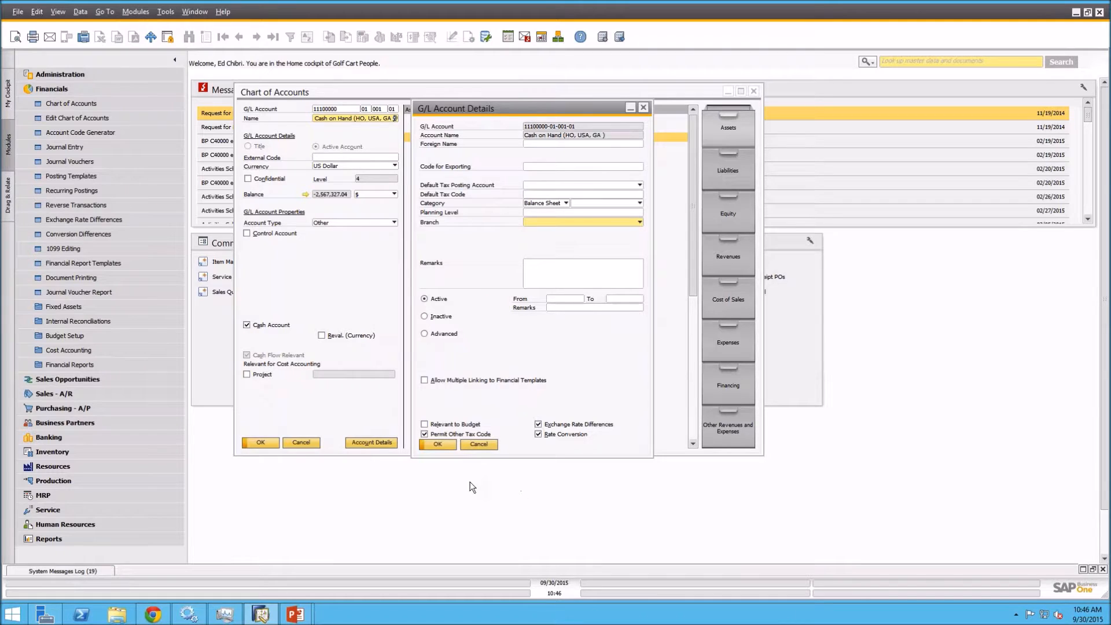
Close the G/L account details without changes and move the Chart of Accounts window aside.
click(478, 447)
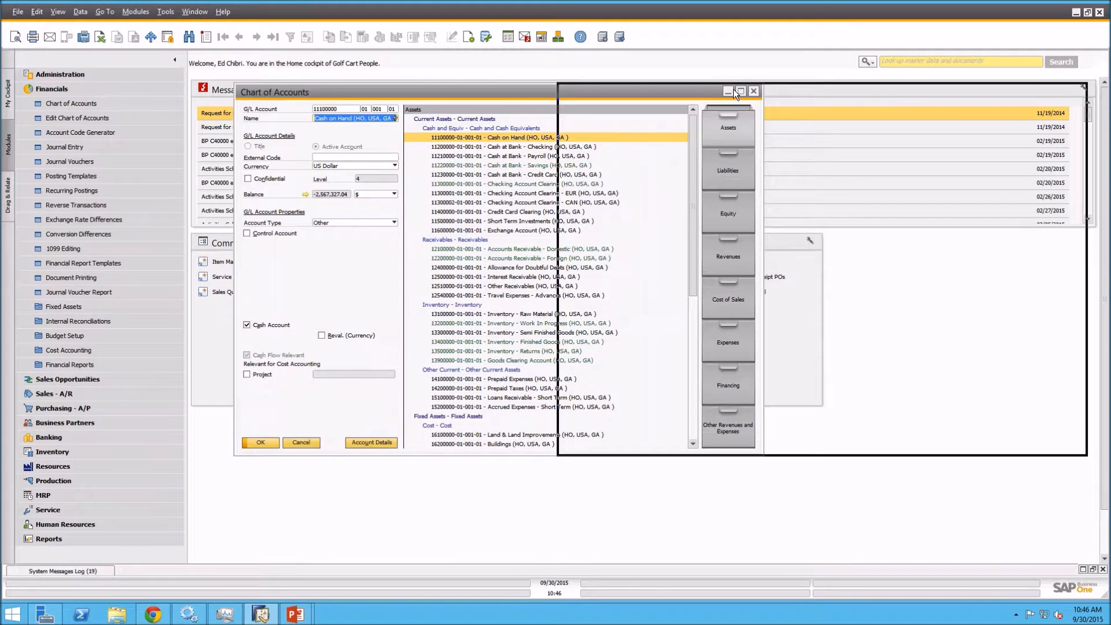
drag(728, 87, 1041, 75)
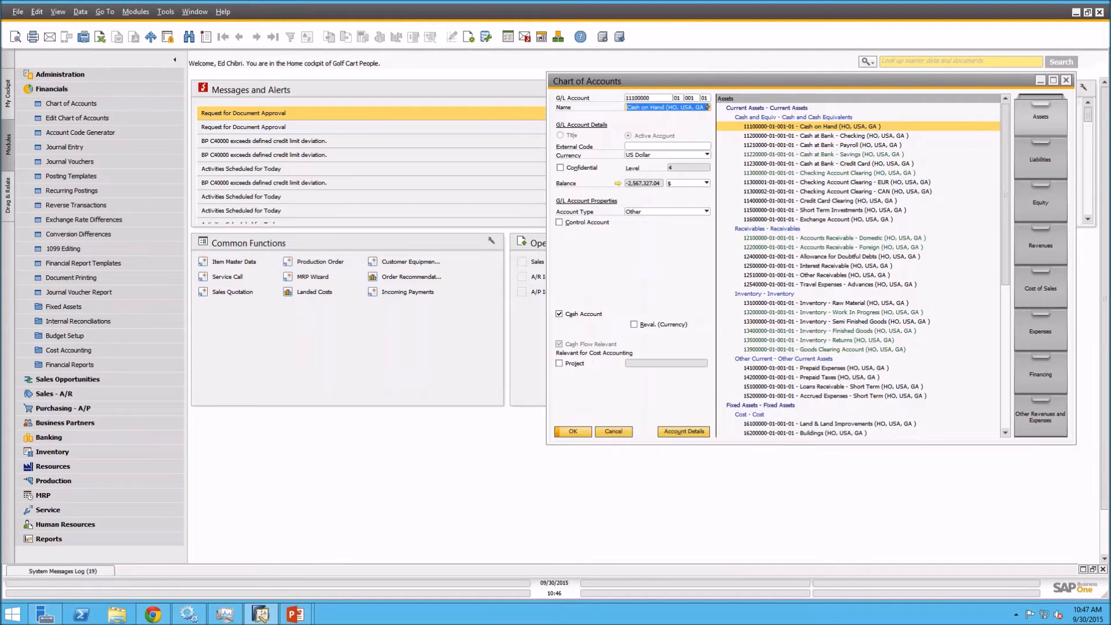
click(48, 84)
Open the business partner master data and bring up the Ellis Don customer record.
click(52, 147)
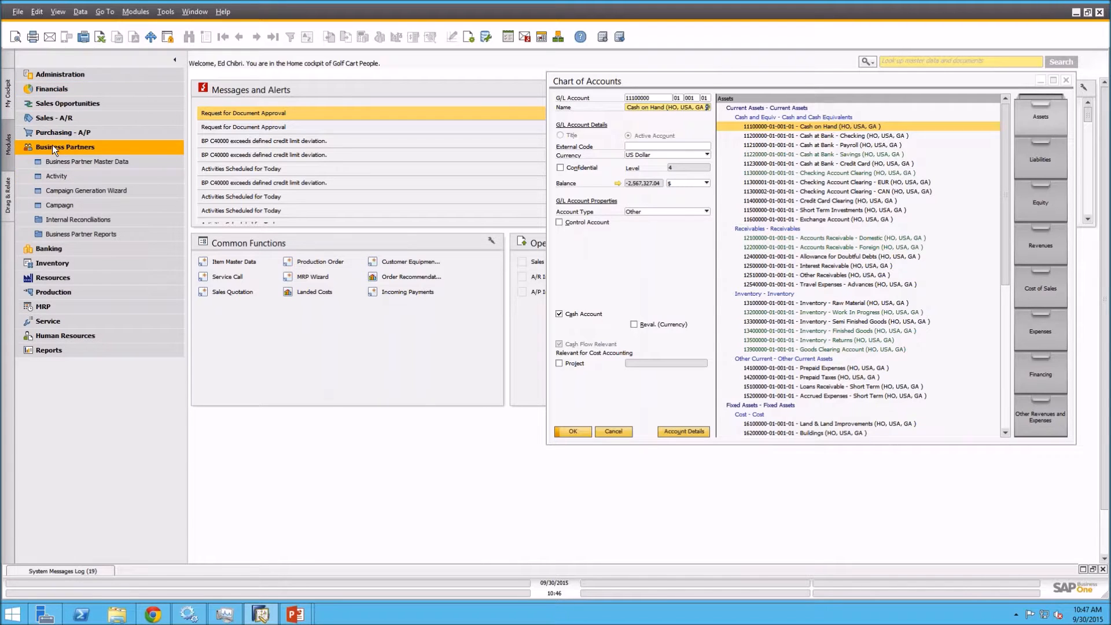
click(60, 162)
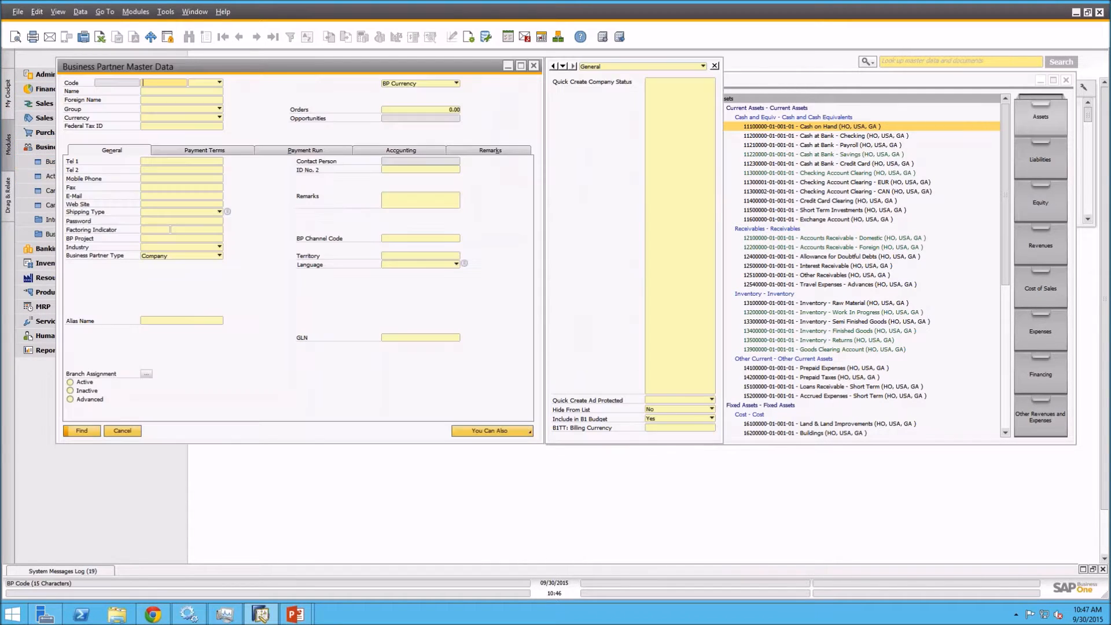
click(257, 37)
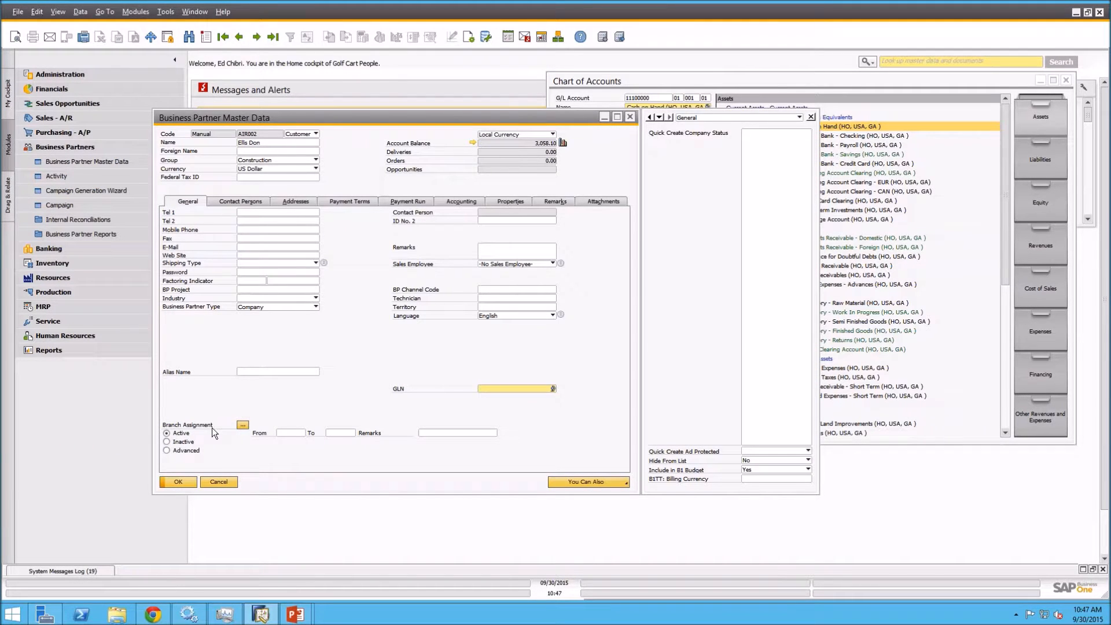
Examine the branch assignment of the Ellis Don customer and close it without changes.
click(242, 426)
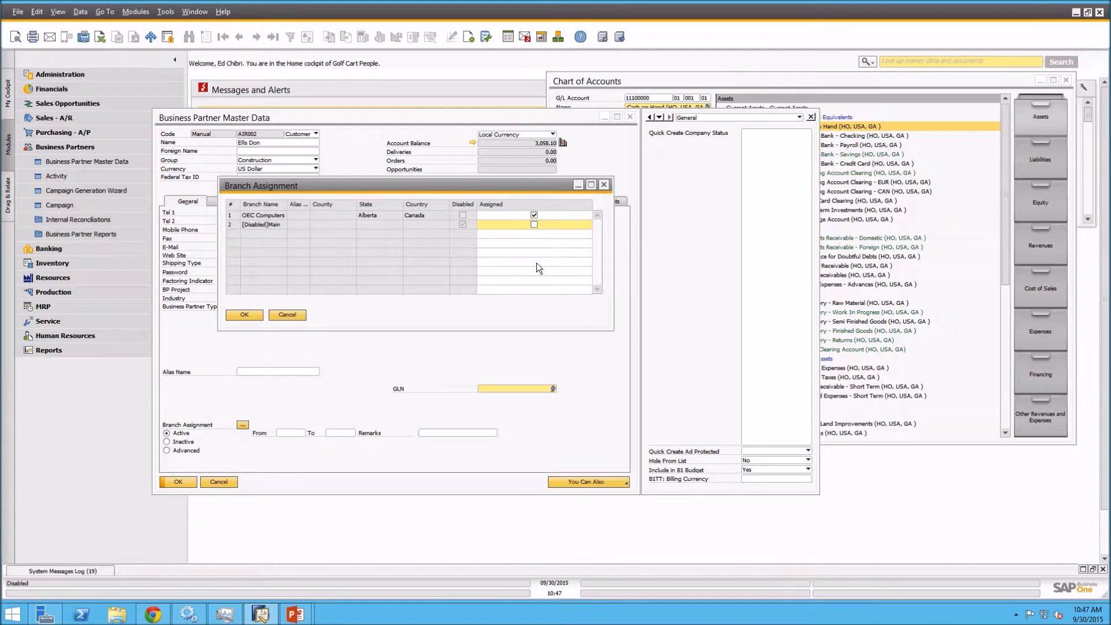
click(533, 225)
click(287, 315)
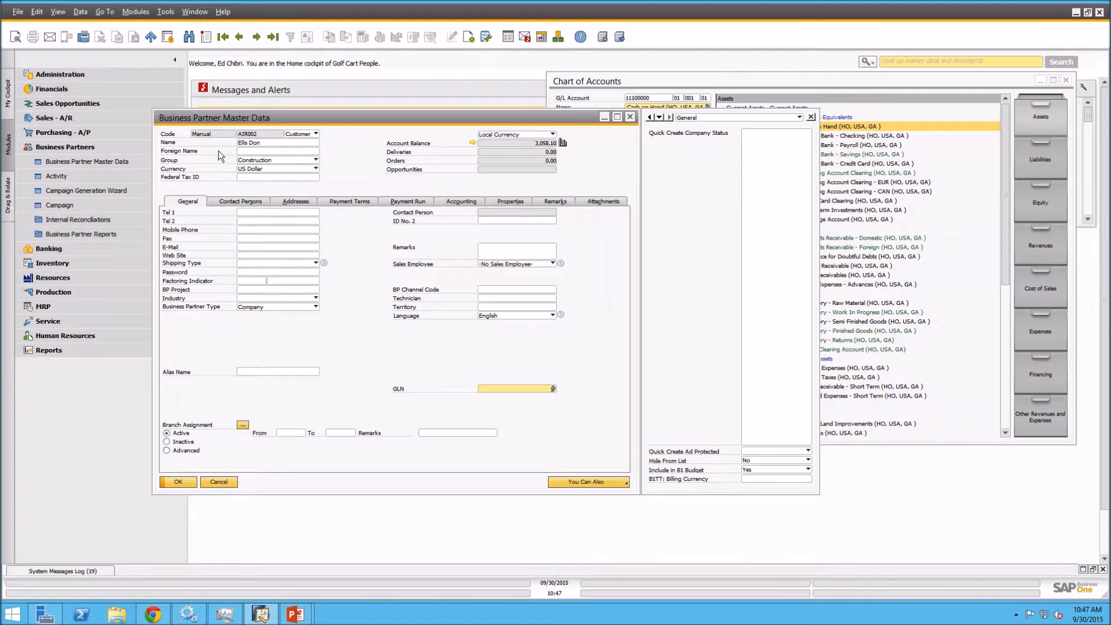
Open the general Users setup and find the user with the user code manager.
click(133, 12)
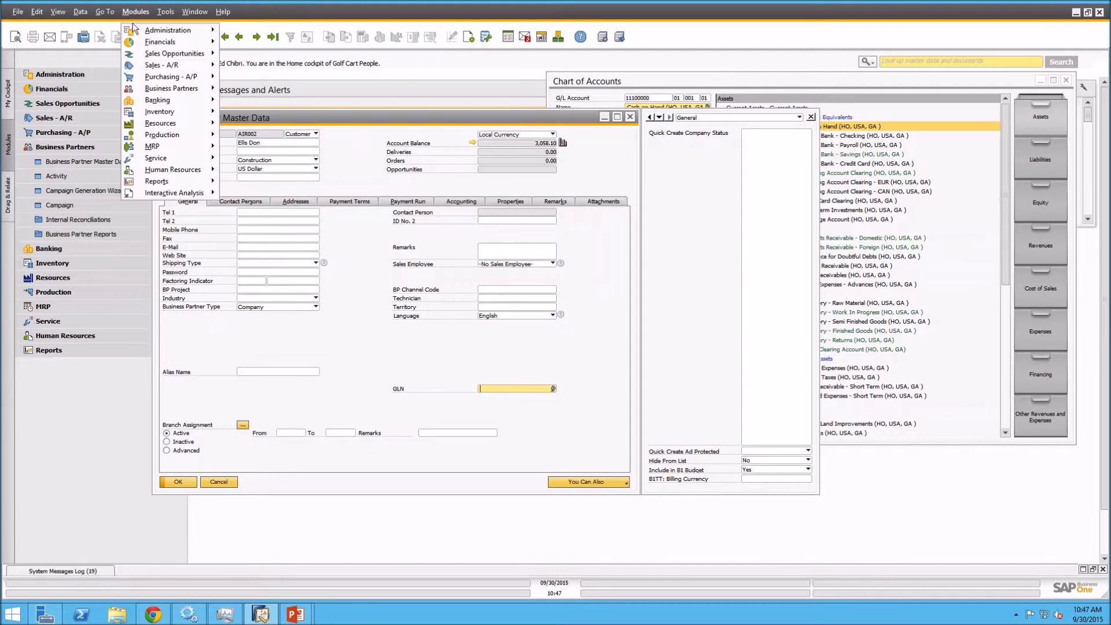
mouse_move(140, 35)
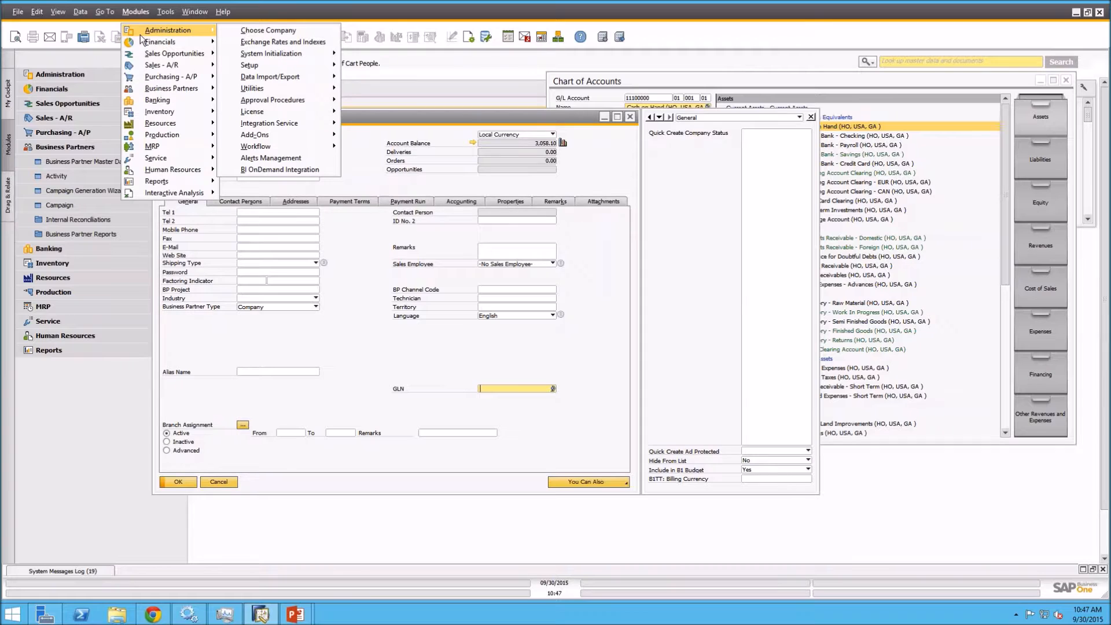
mouse_move(304, 64)
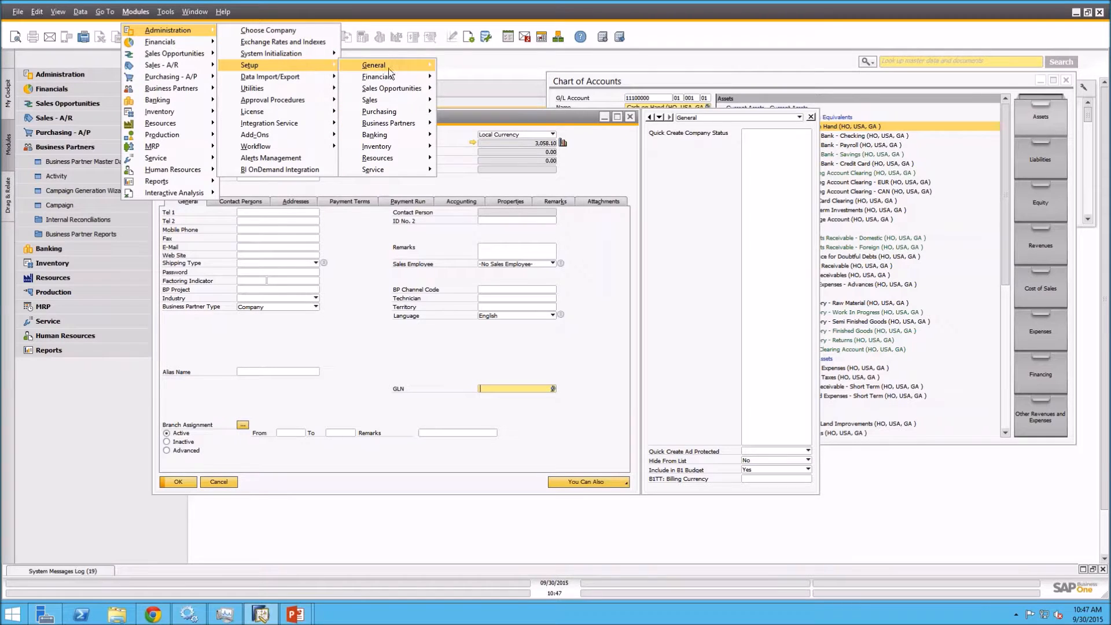
mouse_move(392, 68)
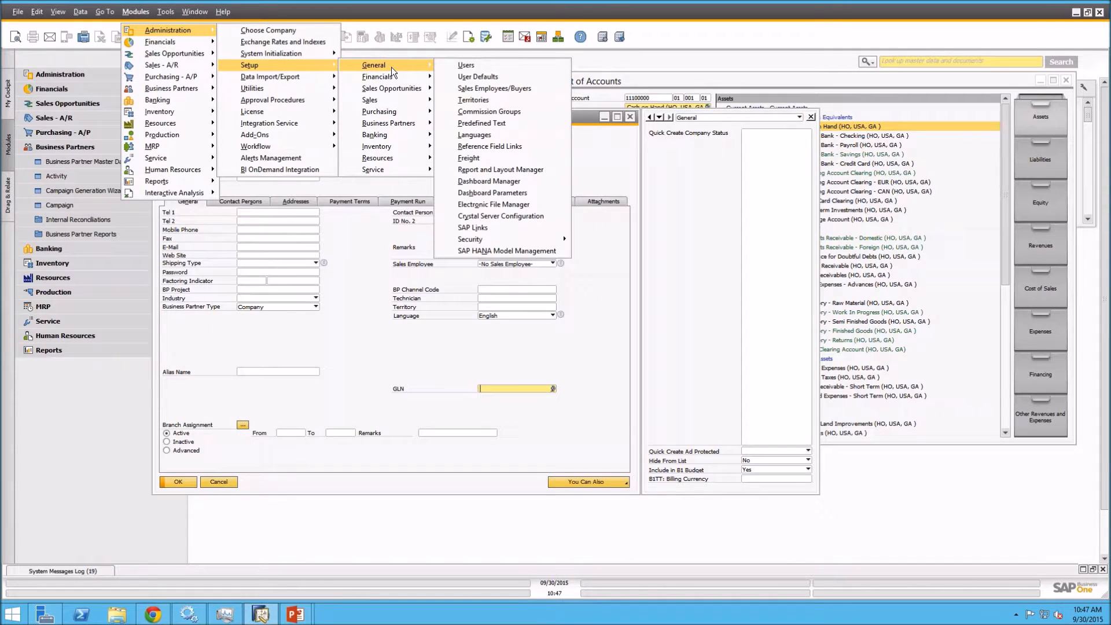
click(463, 67)
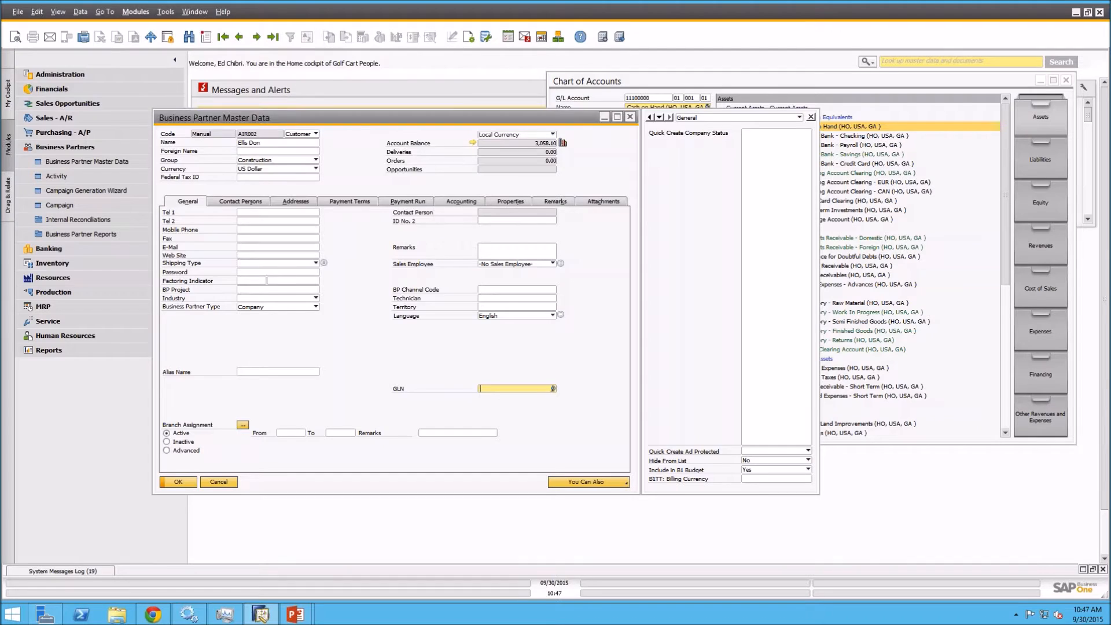
click(190, 37)
text(manager)
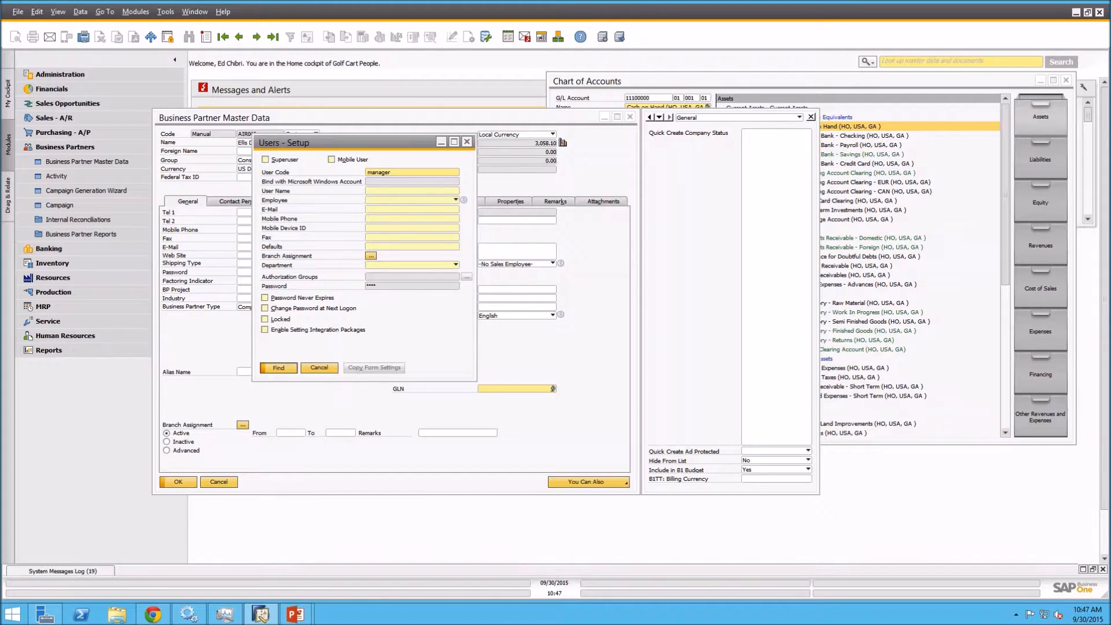
key(Return)
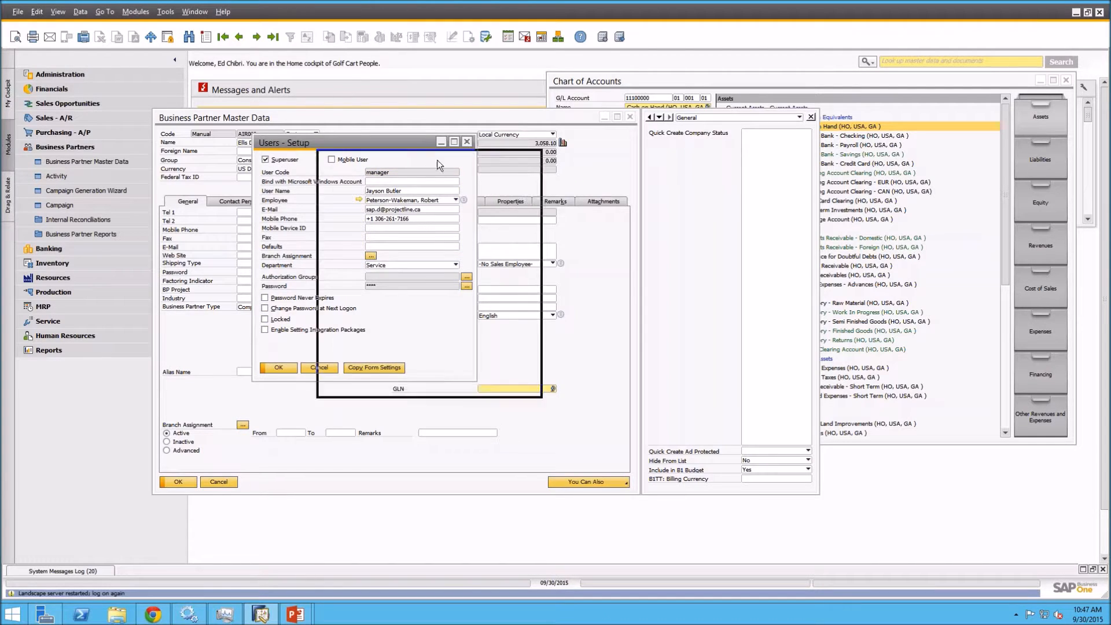
Examine the branch assignment of the manager user, and close it and the user setup without changes.
drag(437, 161, 436, 161)
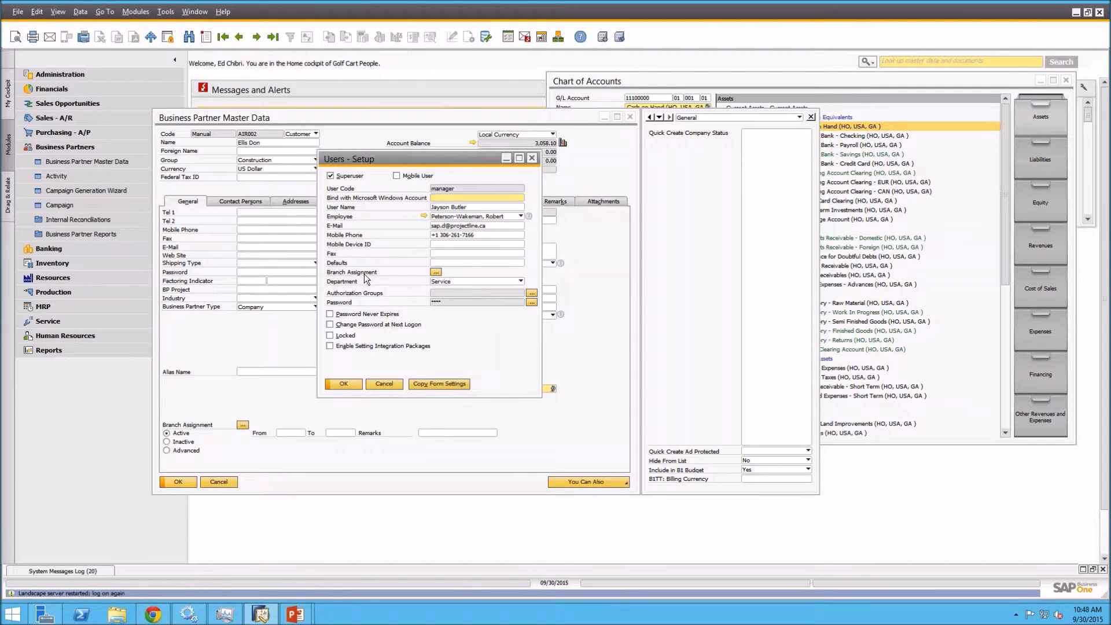
click(436, 273)
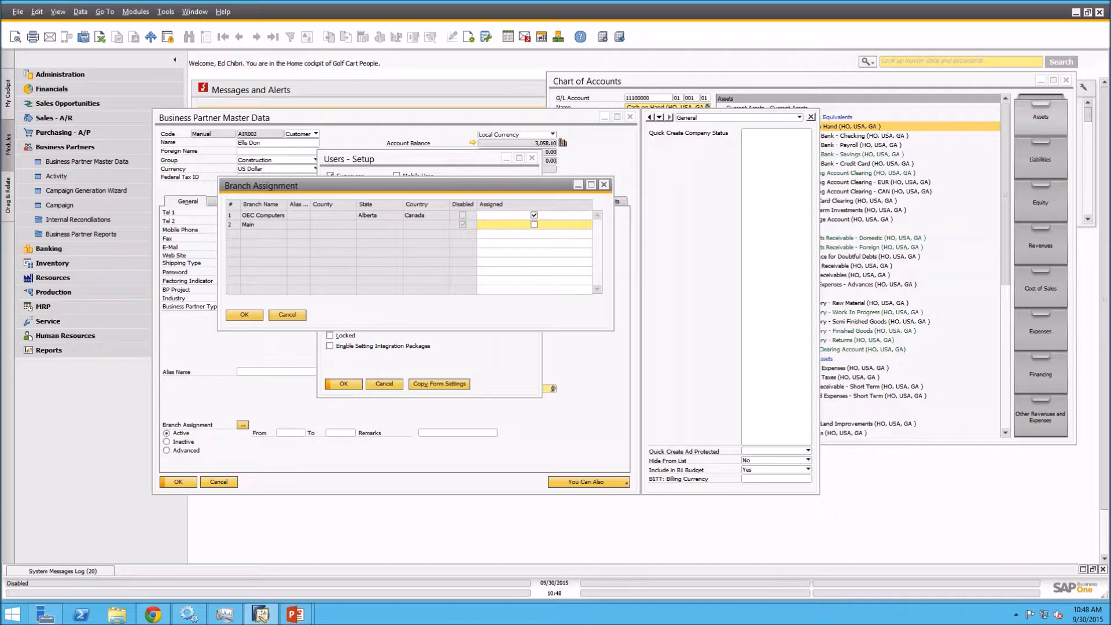
click(288, 315)
click(384, 384)
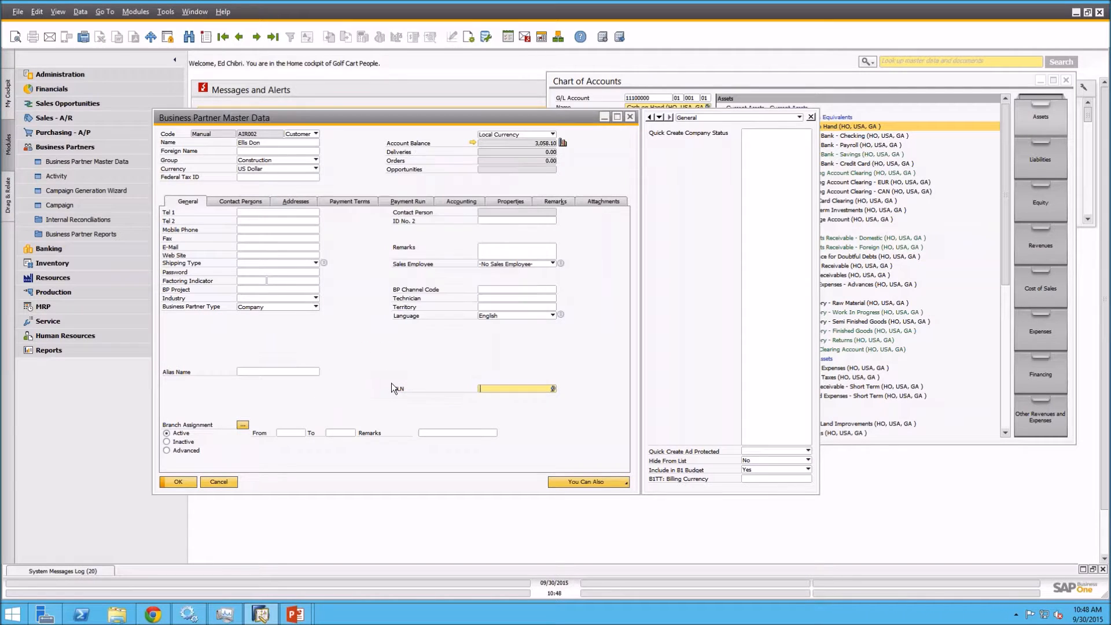
Close the Business Partner Master Data and Chart of Accounts windows and collapse the Business Partners module.
click(631, 118)
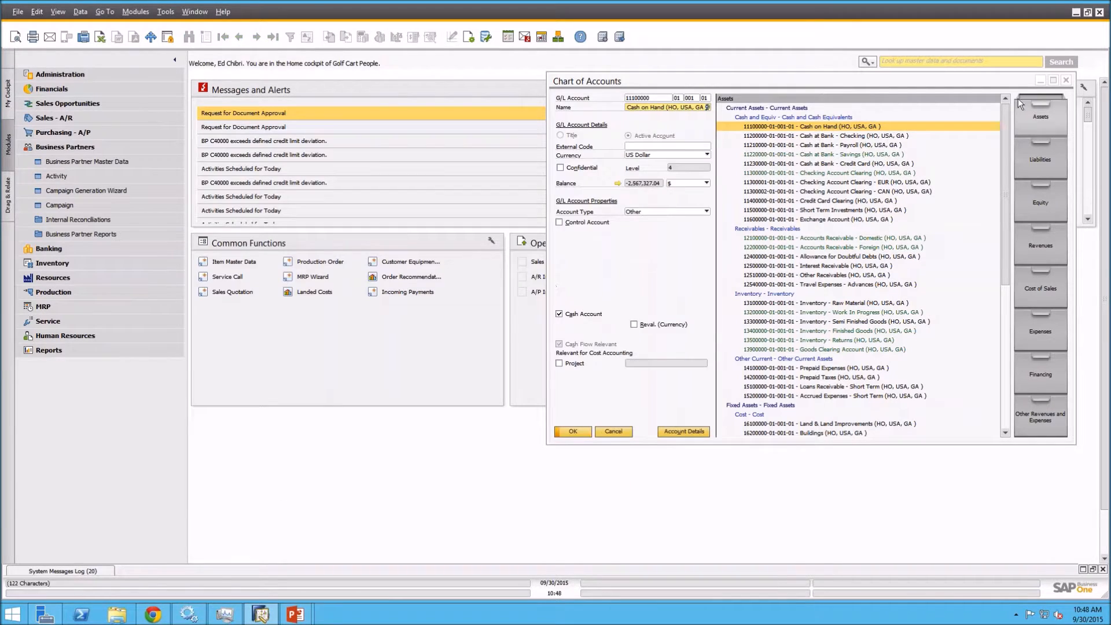
click(1067, 80)
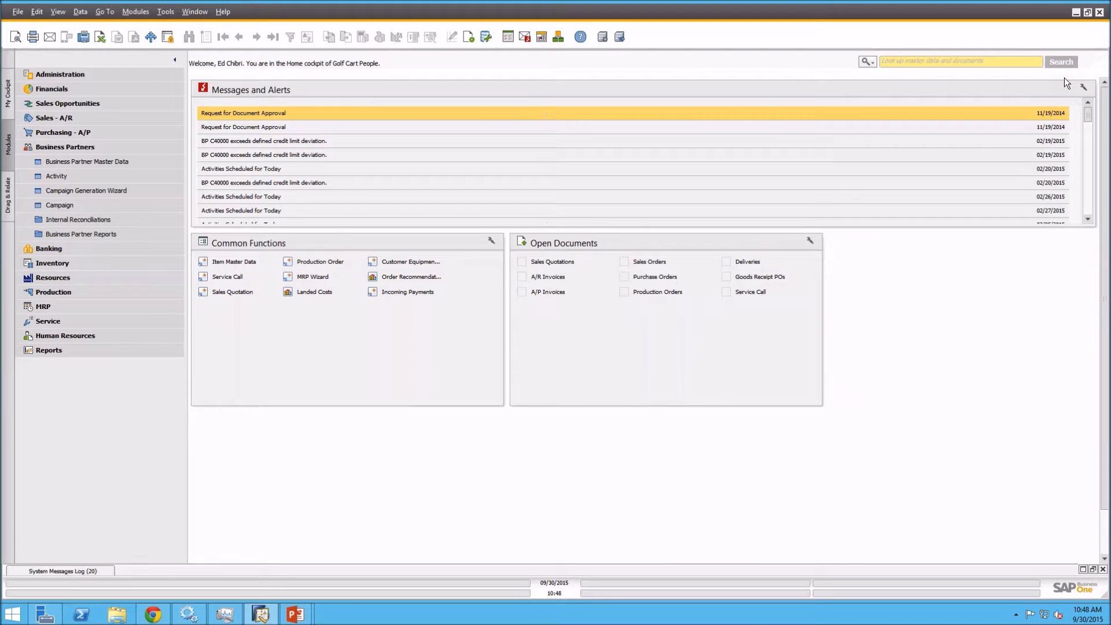
click(67, 147)
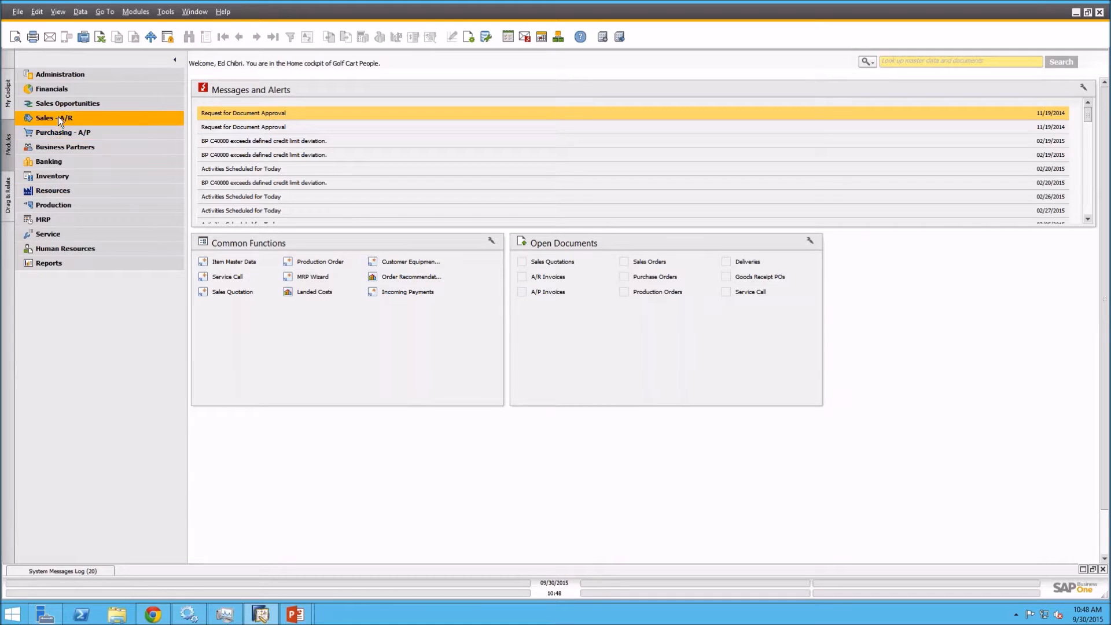
Open a new A/R Invoice from the sales module and move its window clear of the module list.
click(58, 117)
click(64, 220)
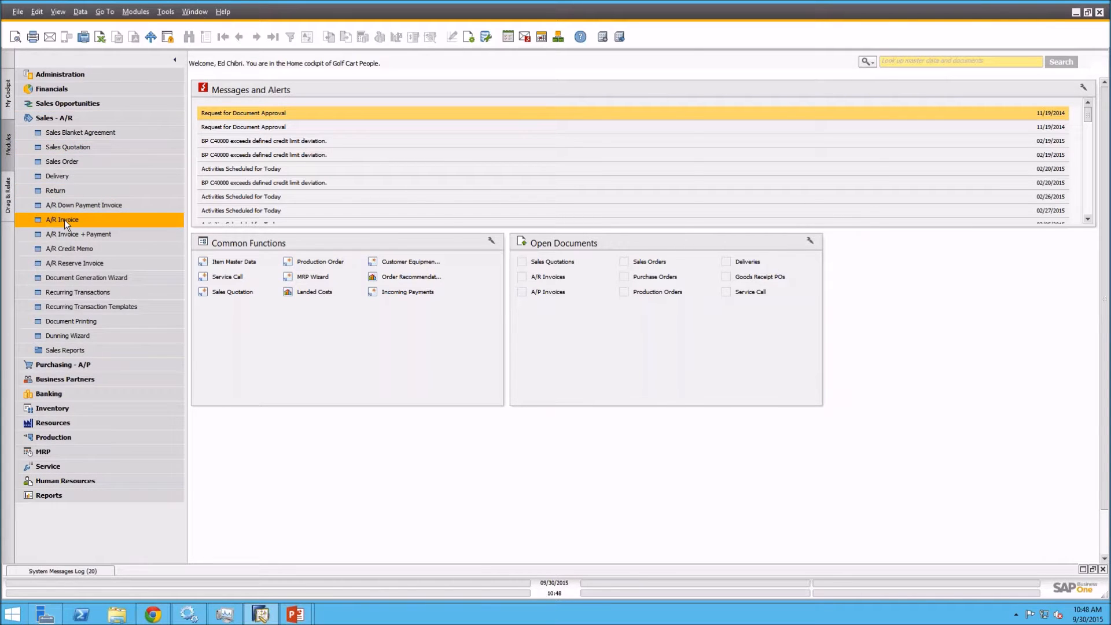
drag(303, 62, 455, 84)
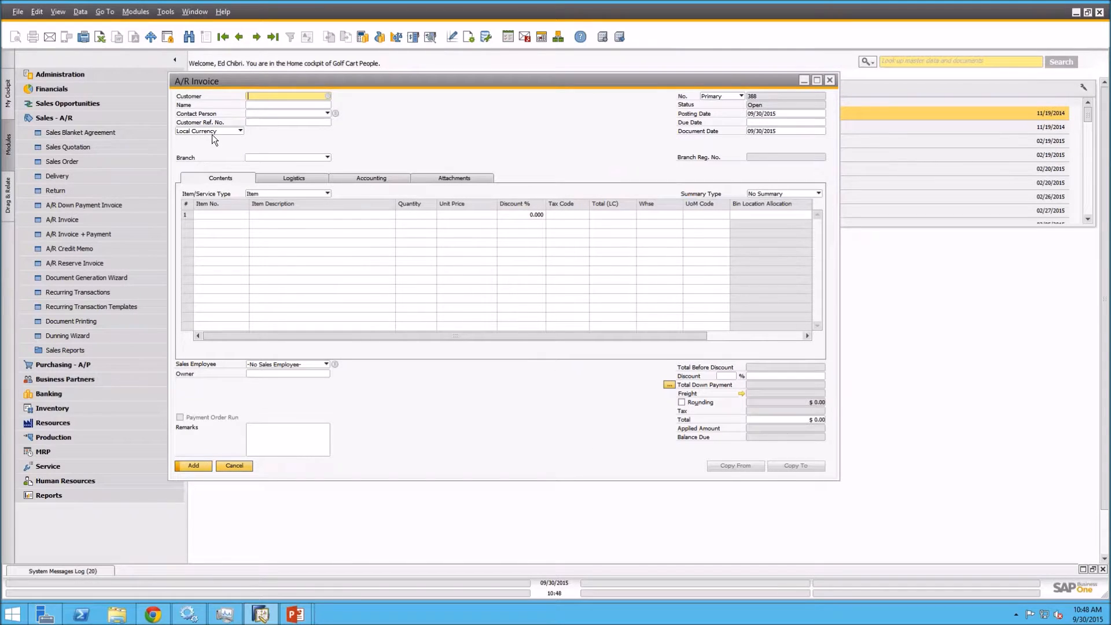
Examine the branch choices on the A/R Invoice without picking one, and close the invoice and the sales module list.
click(265, 158)
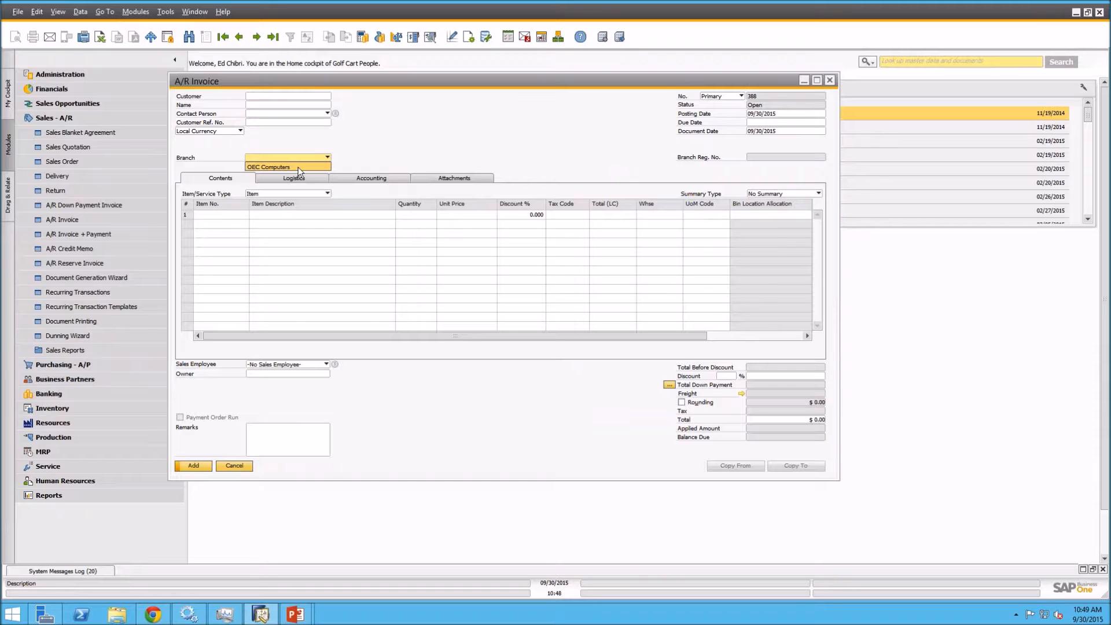
click(388, 140)
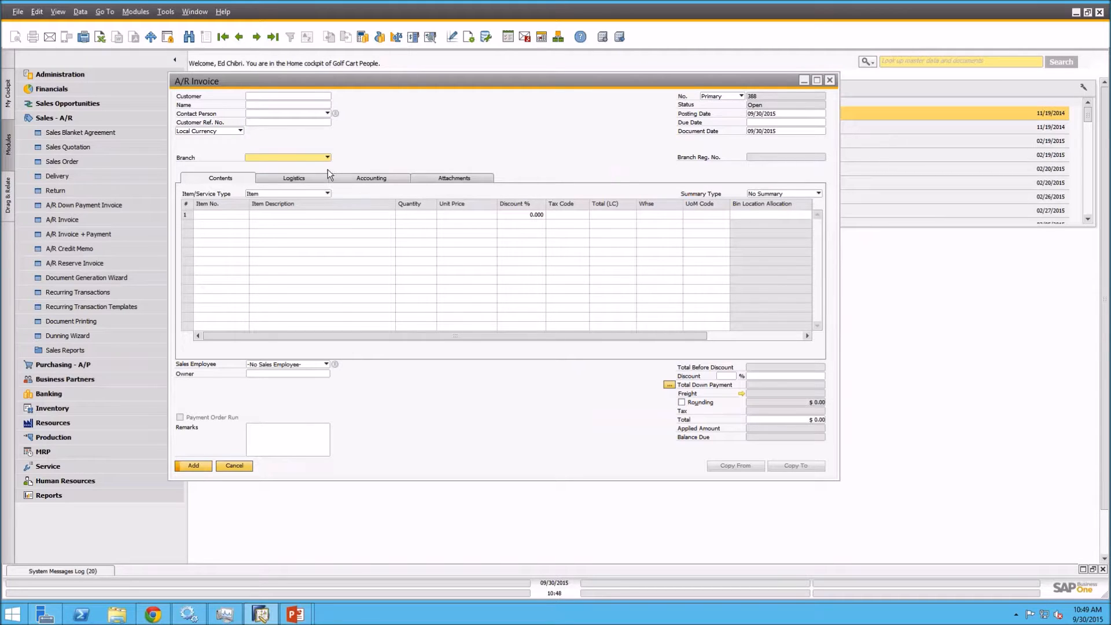
click(297, 159)
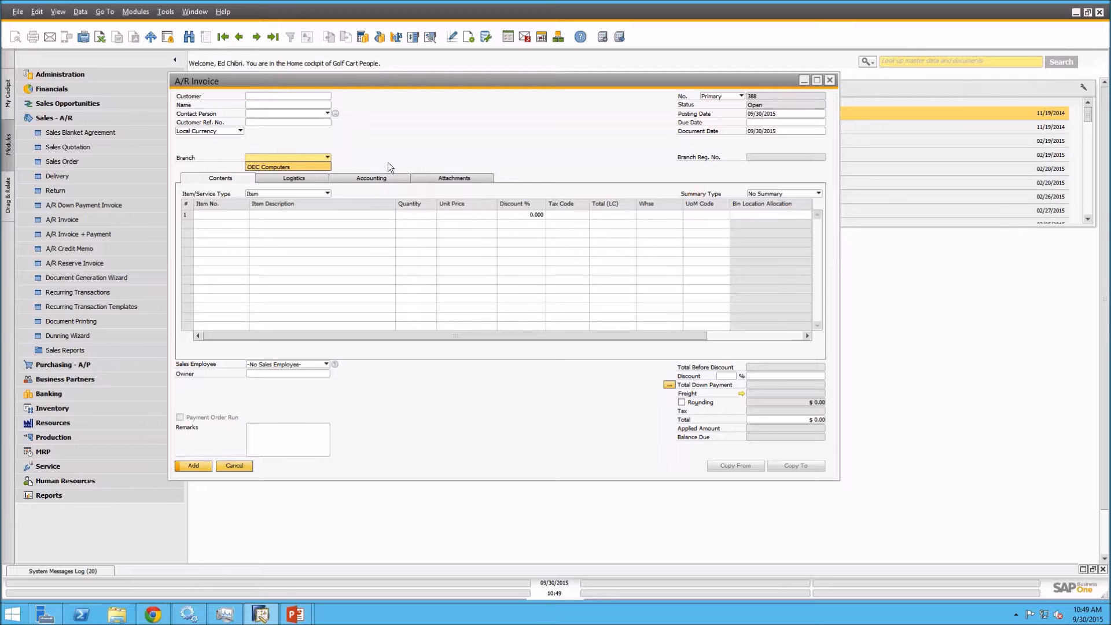
click(452, 137)
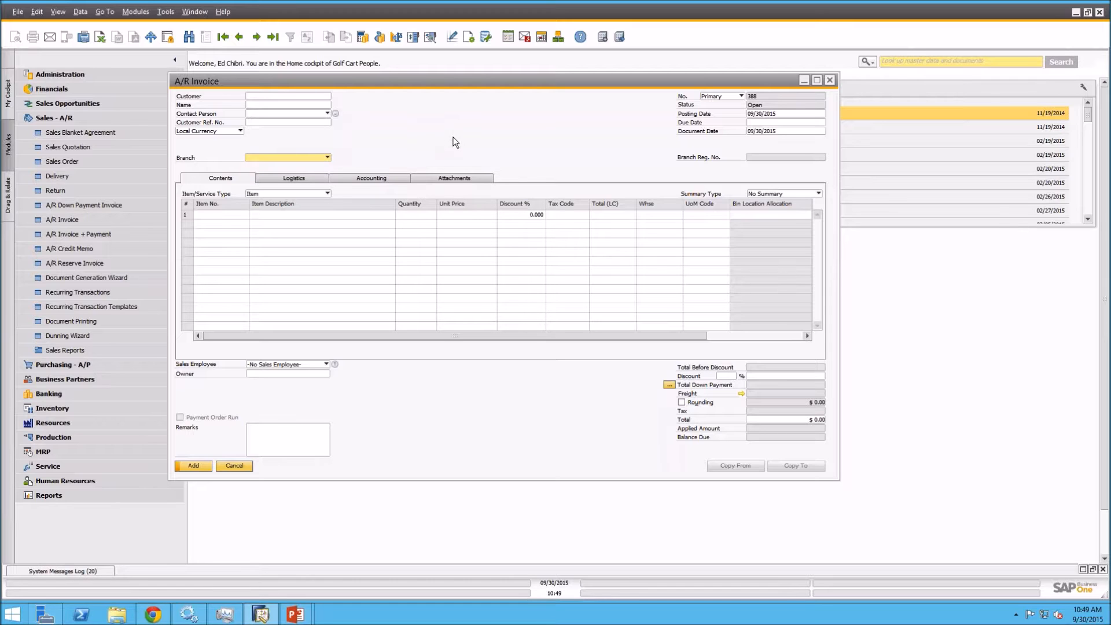
click(830, 80)
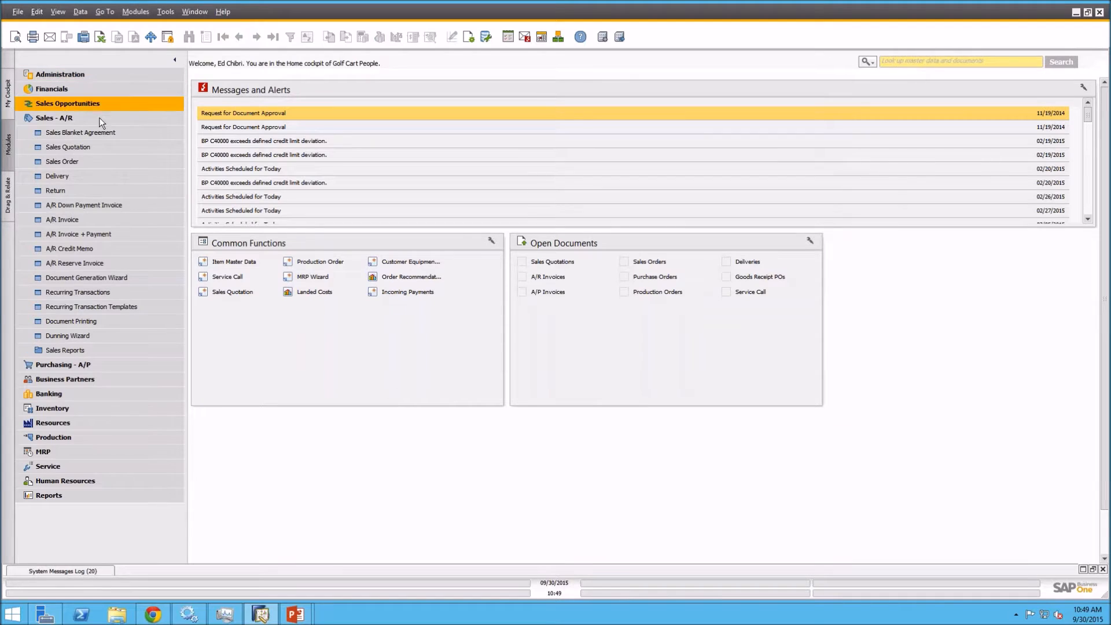
click(96, 121)
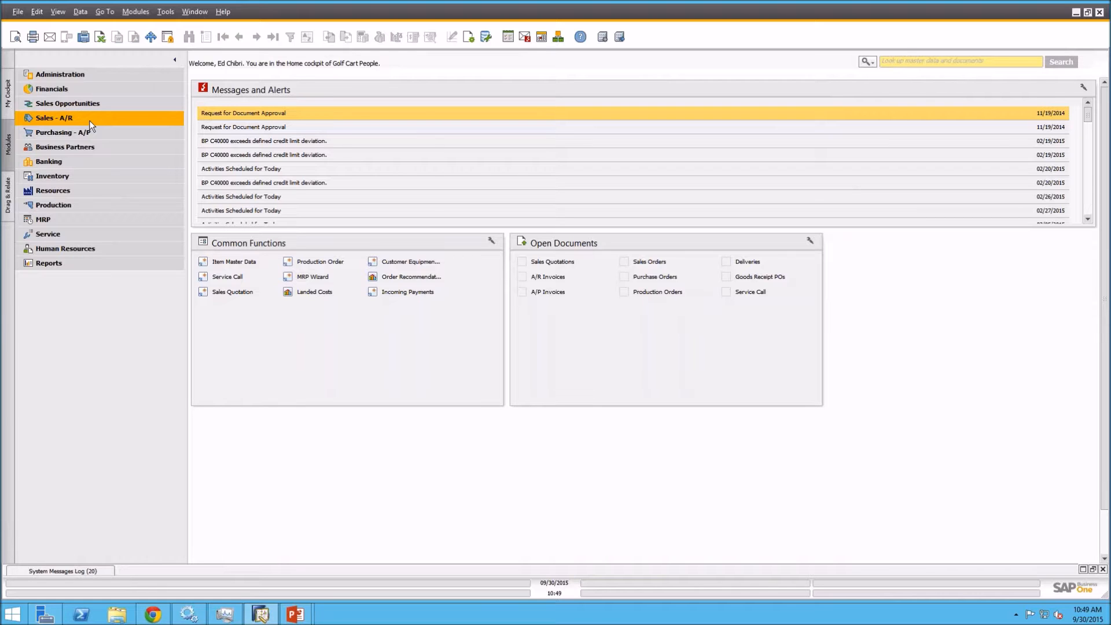
Switch by way of the browser to the PowerPoint slide show and advance to the Fixed Assets slide.
click(154, 615)
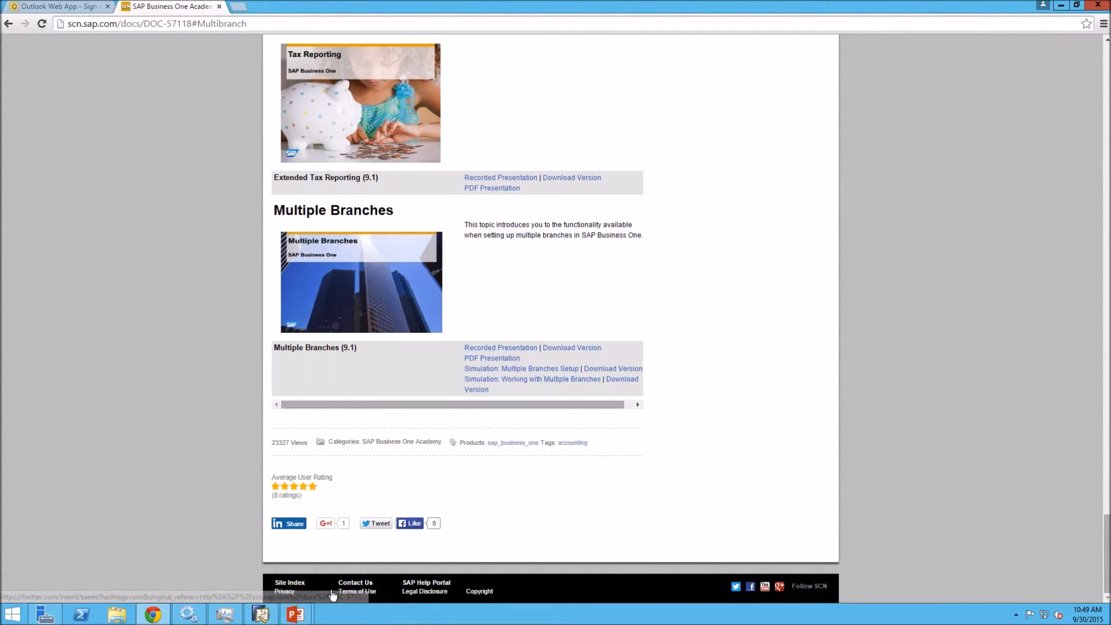
mouse_move(295, 615)
click(341, 550)
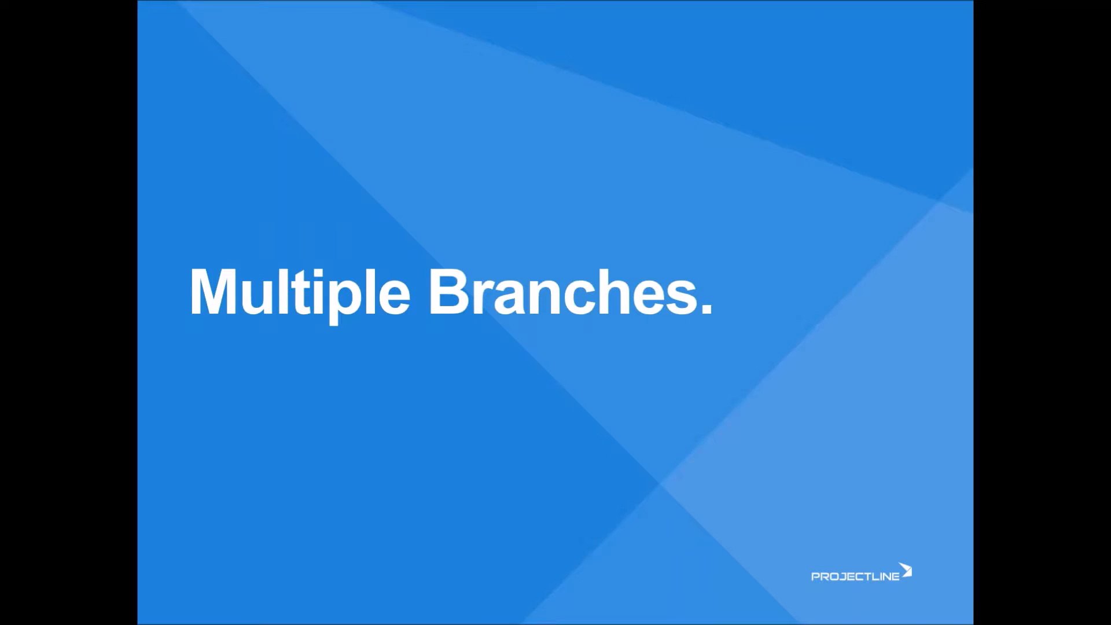
key(Right)
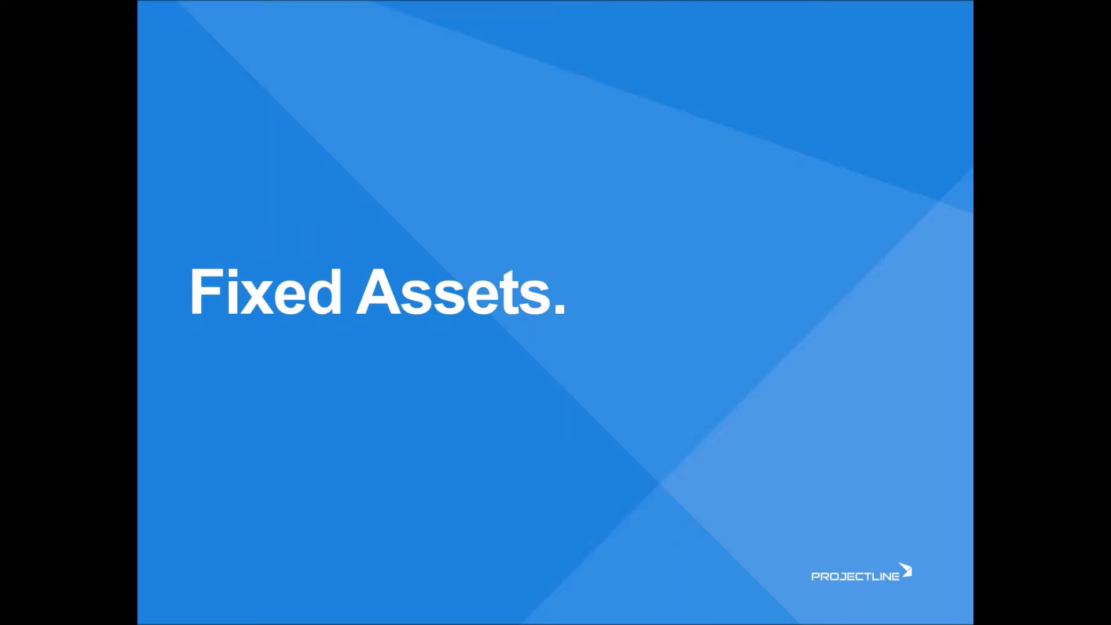
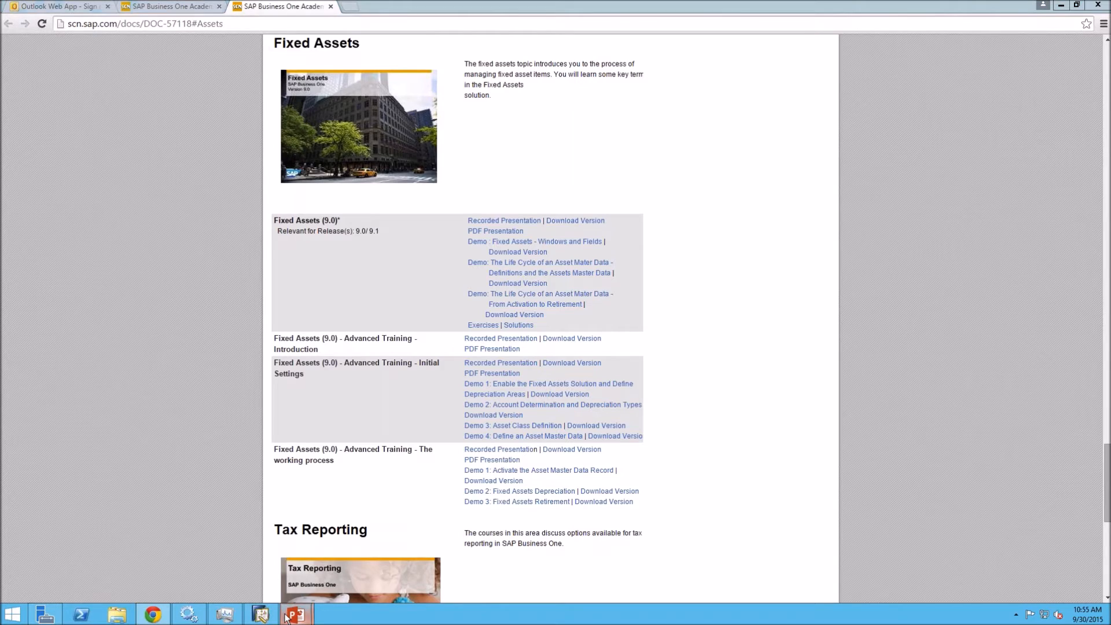
Switch from the Fixed Assets training page to the PowerPoint slide show and back to SAP Business One.
mouse_move(295, 615)
click(334, 550)
click(264, 256)
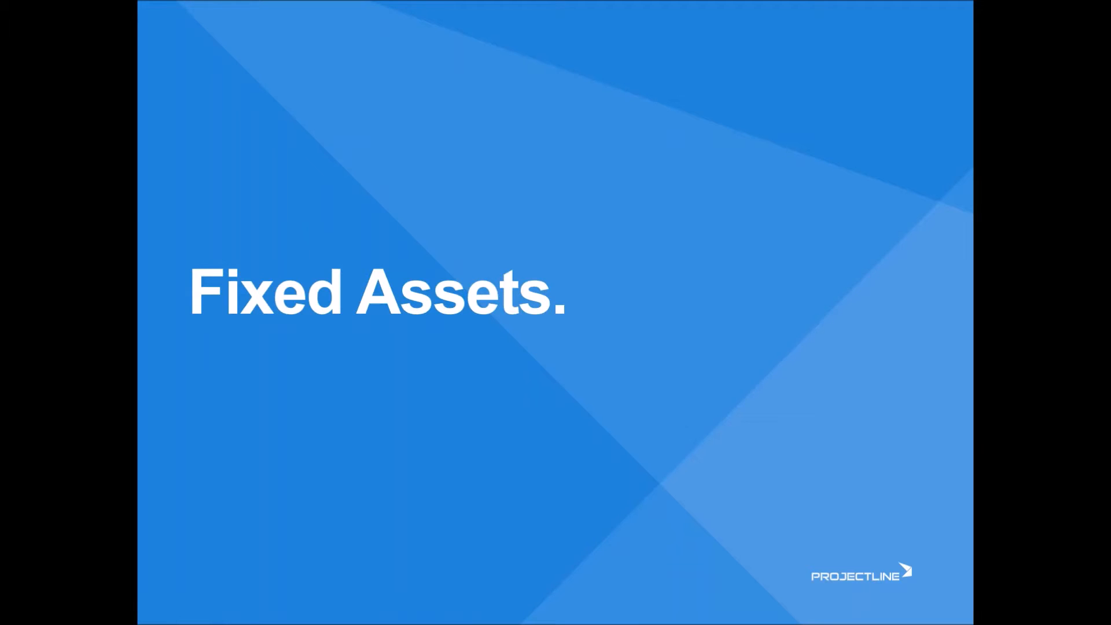
key(alt+Tab)
key(alt+Tab)
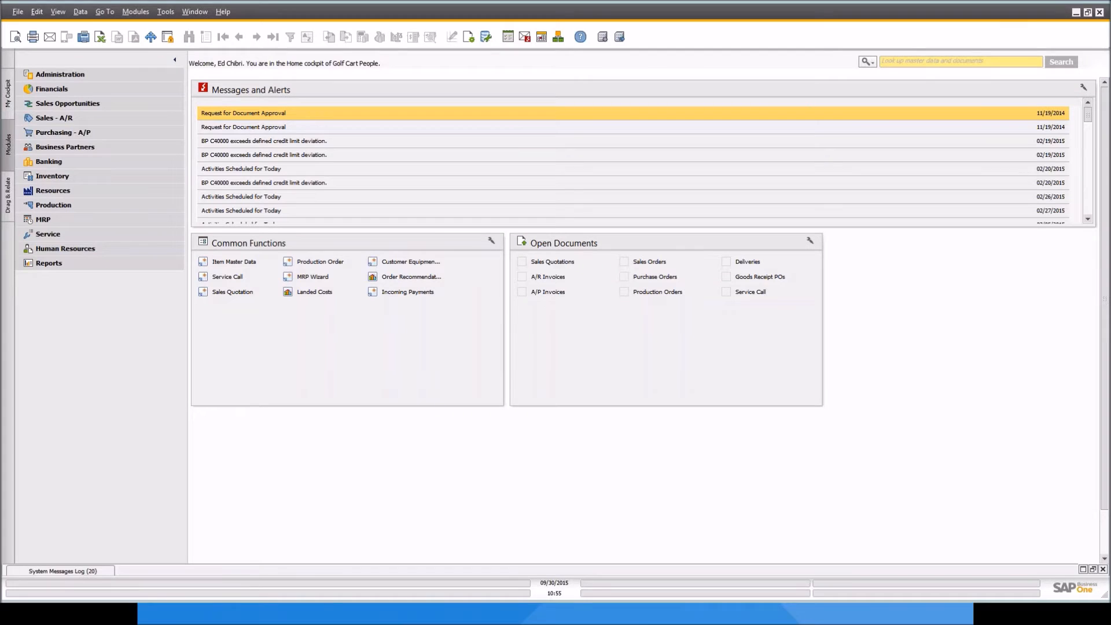
Examine the Calculate Depreciation By choices in the basic initialization settings of Company Details and close the window without changing anything.
click(141, 16)
mouse_move(156, 29)
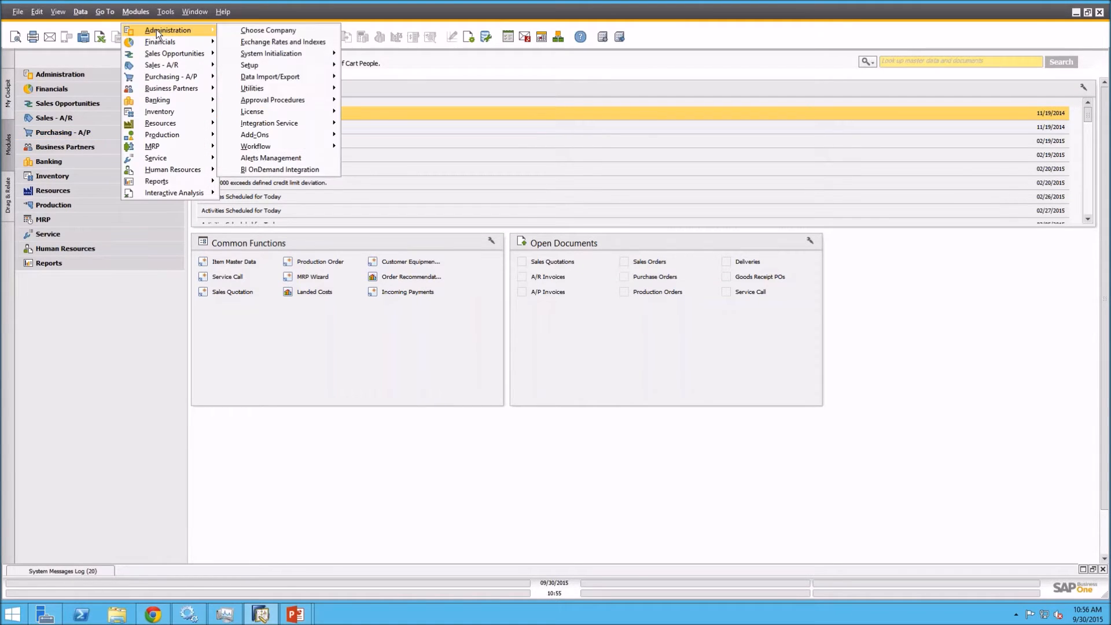
mouse_move(305, 55)
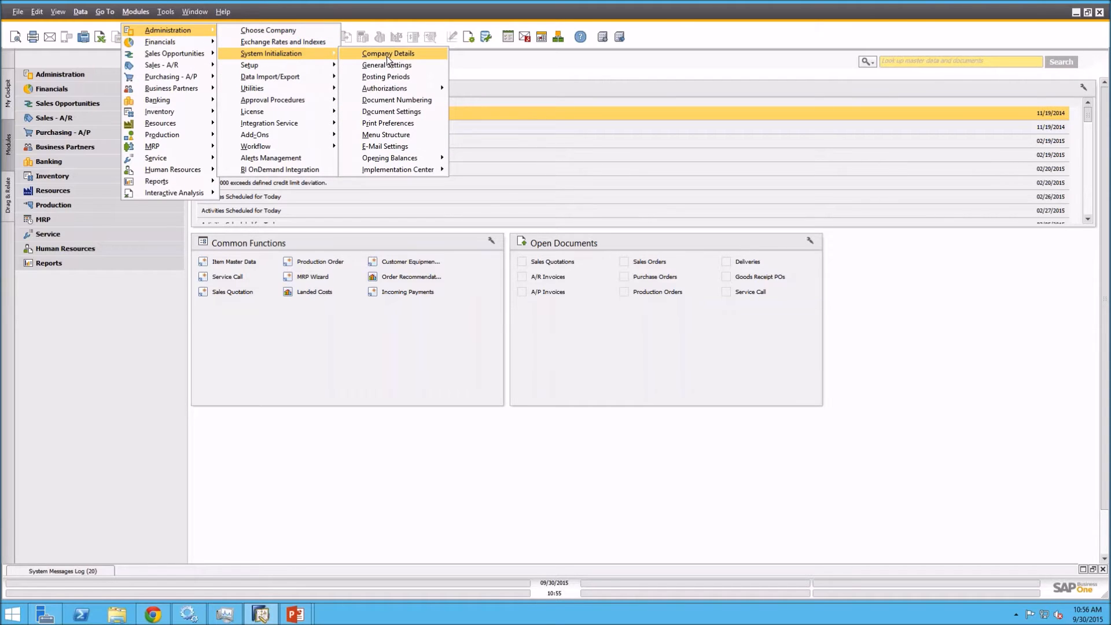
click(357, 52)
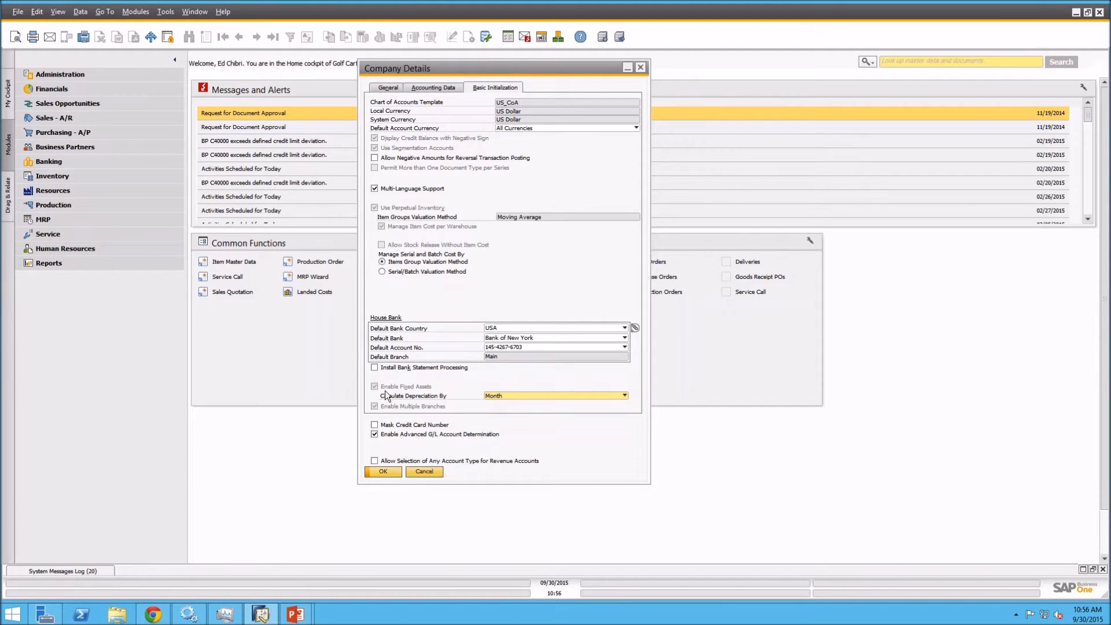
click(521, 395)
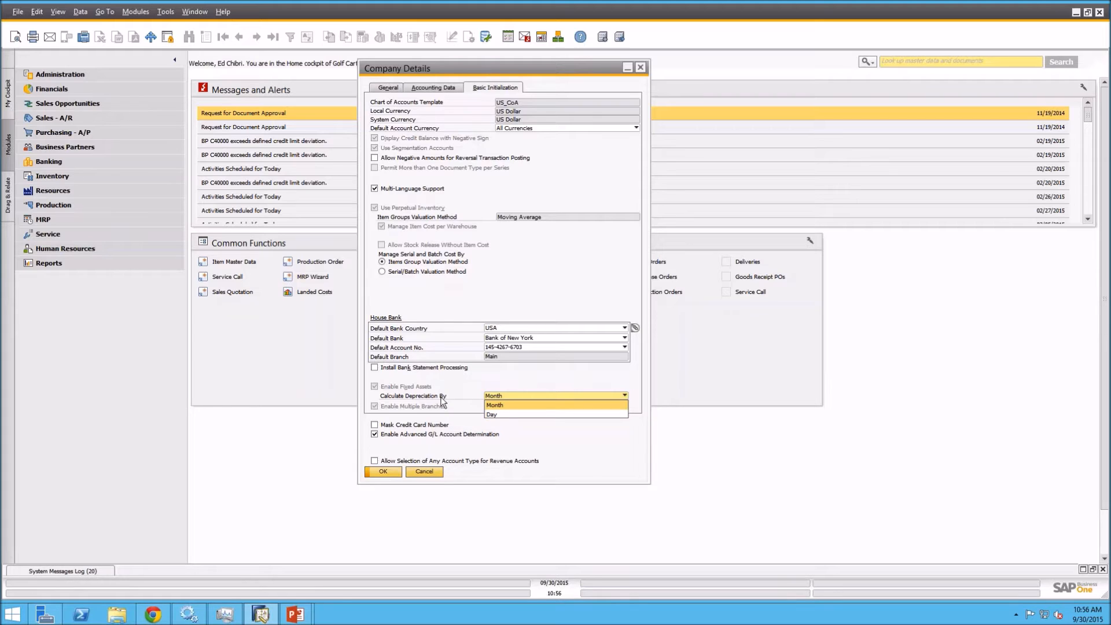
click(424, 388)
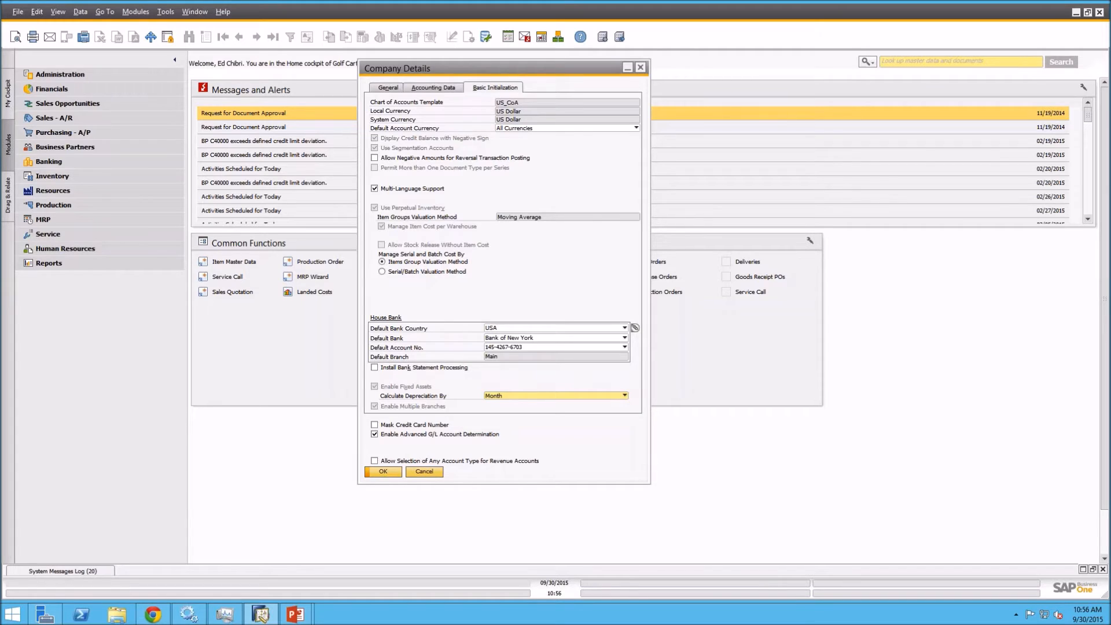
click(384, 471)
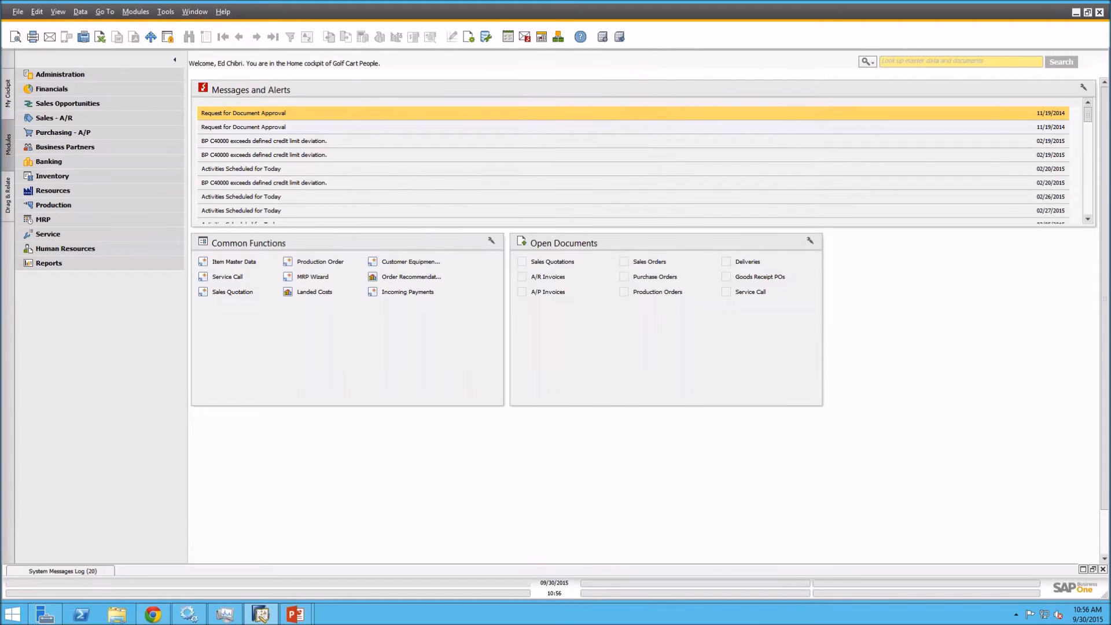
Open Asset Master Data from the Fixed Assets functions in Financials, move its window clear of the module list, and display the last asset record.
click(52, 90)
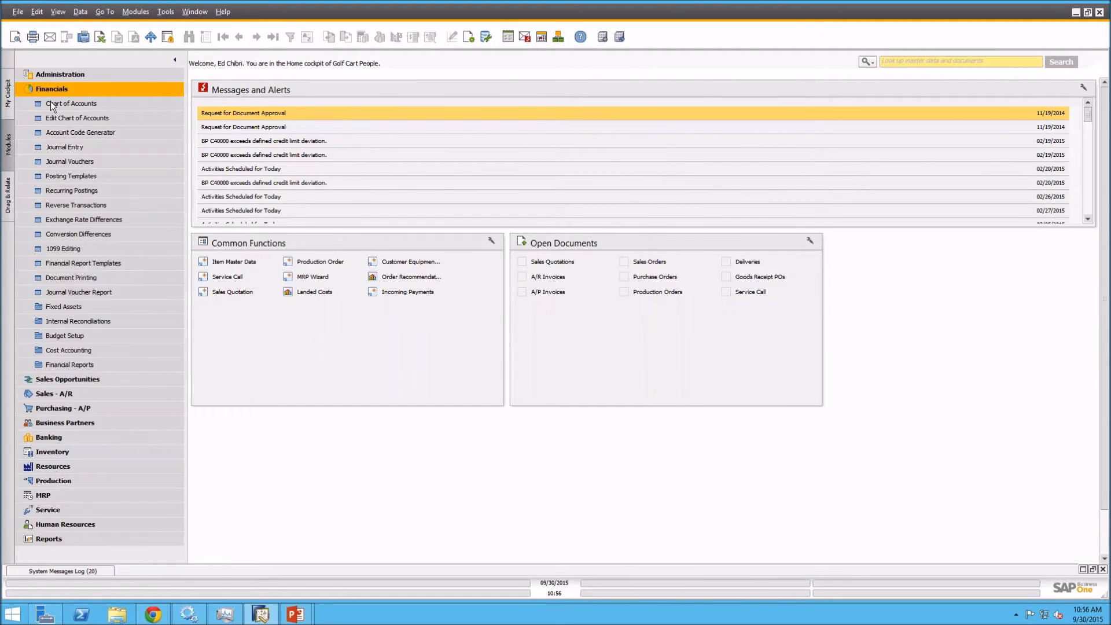
click(65, 310)
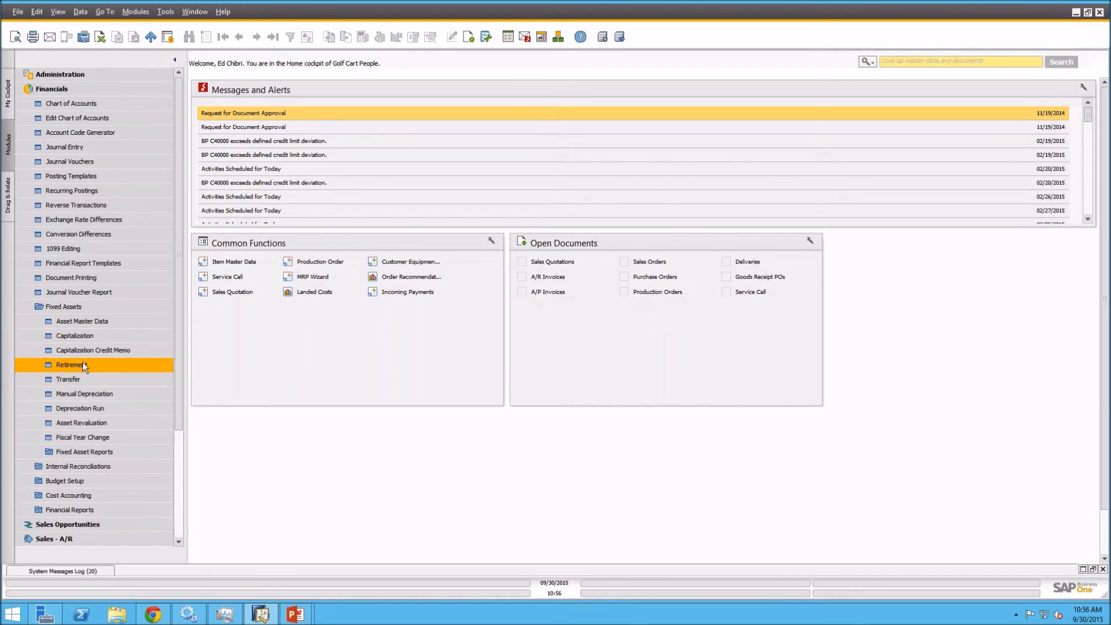
click(77, 322)
drag(354, 76, 525, 110)
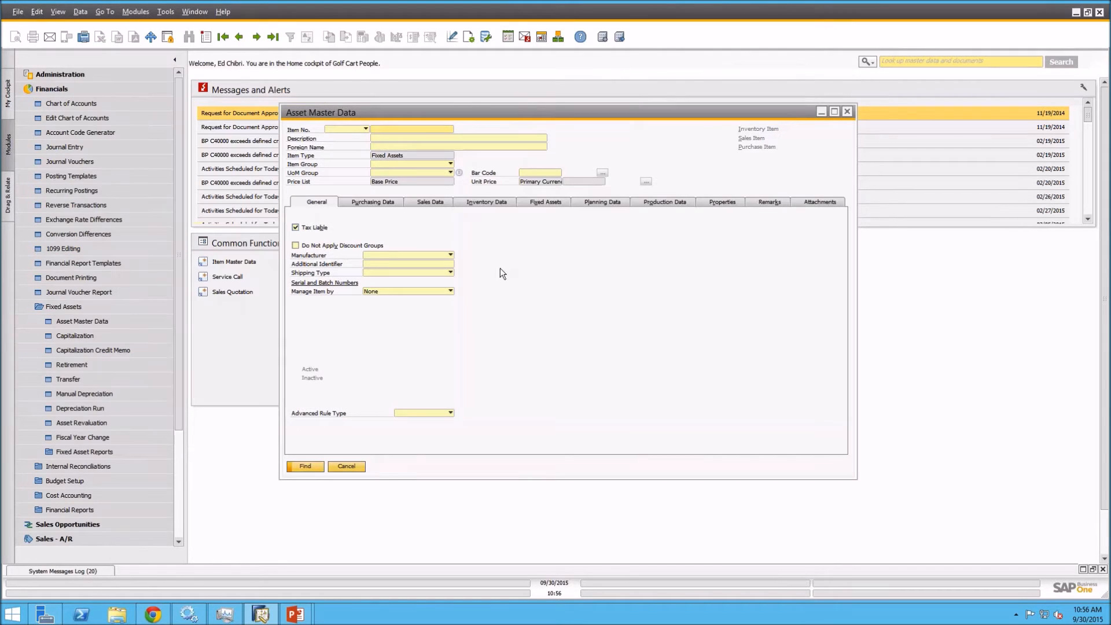
click(272, 37)
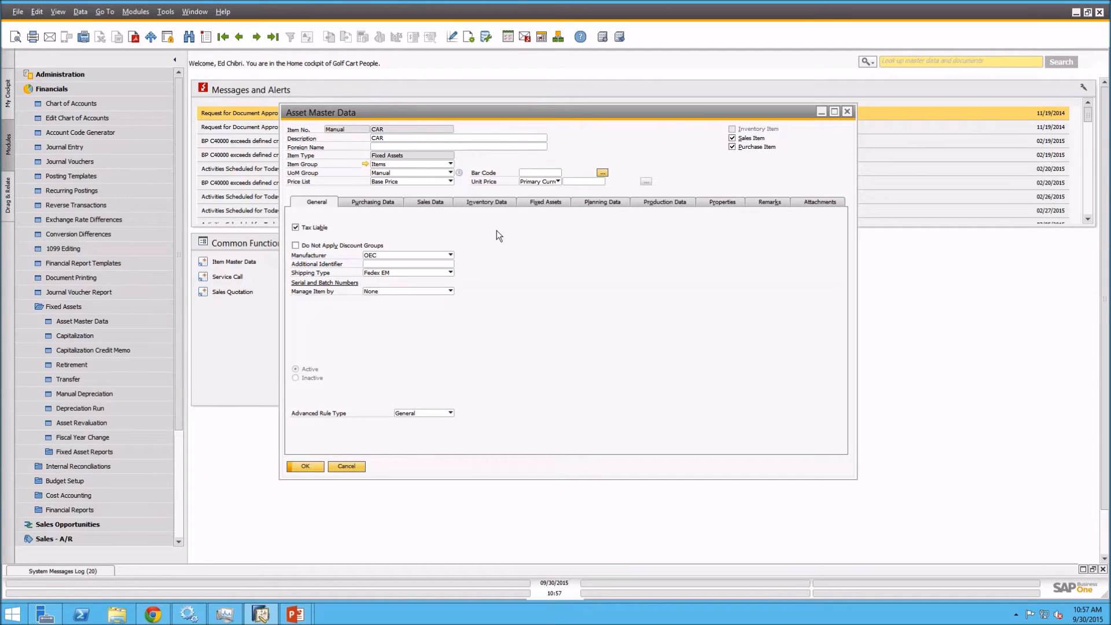
Examine the CAR asset's fixed assets overview with its depreciation area and group choices, plus its values and depreciation figures.
click(553, 201)
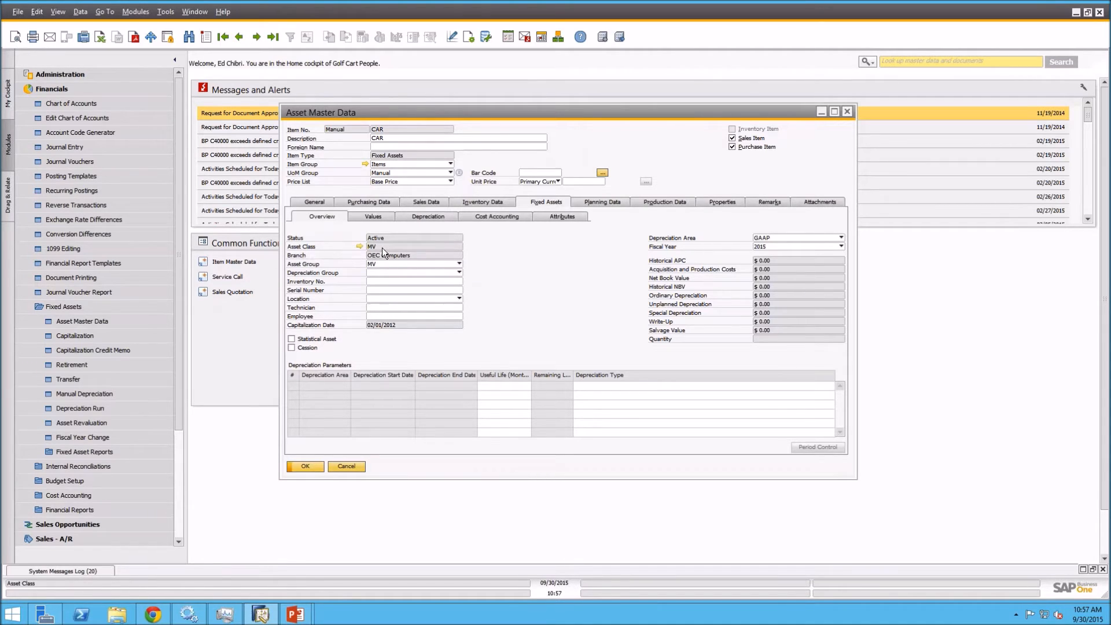
click(765, 238)
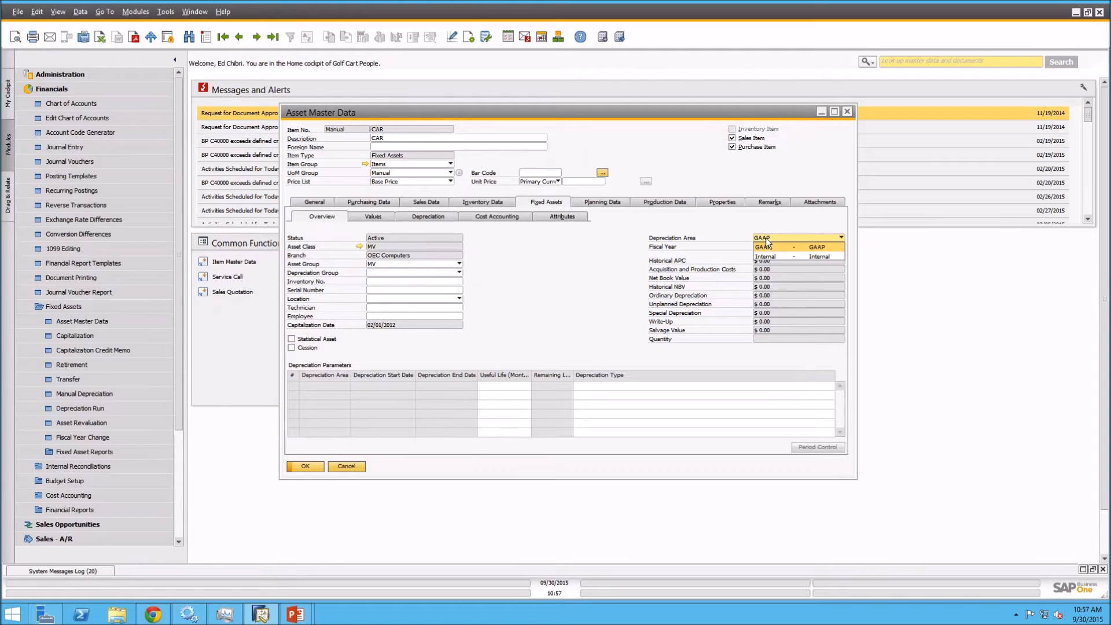
click(724, 242)
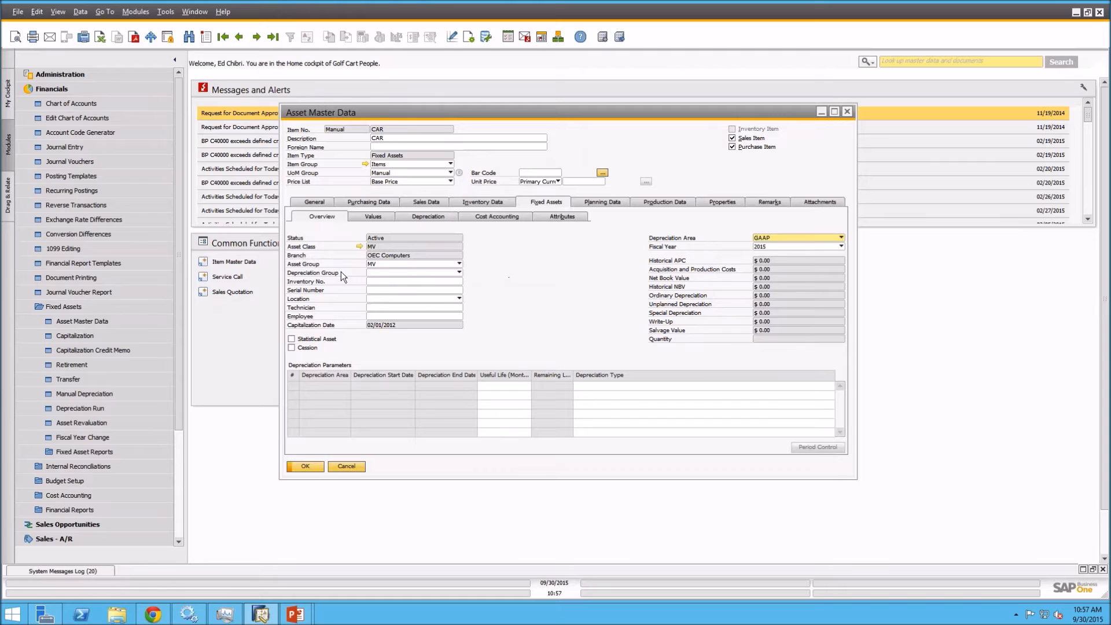
click(394, 273)
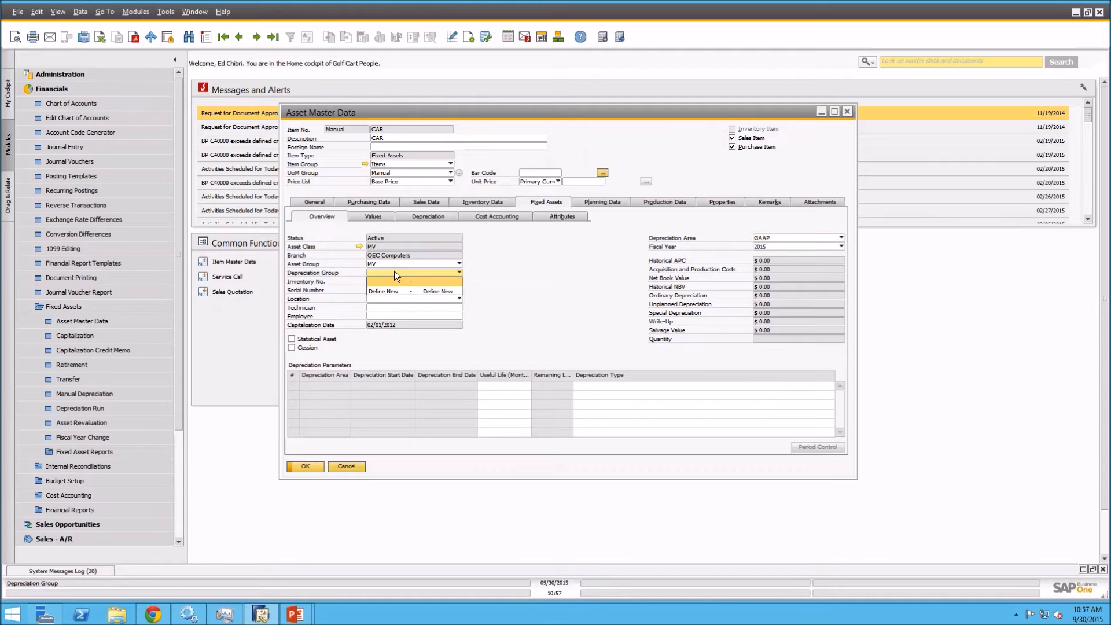
click(534, 270)
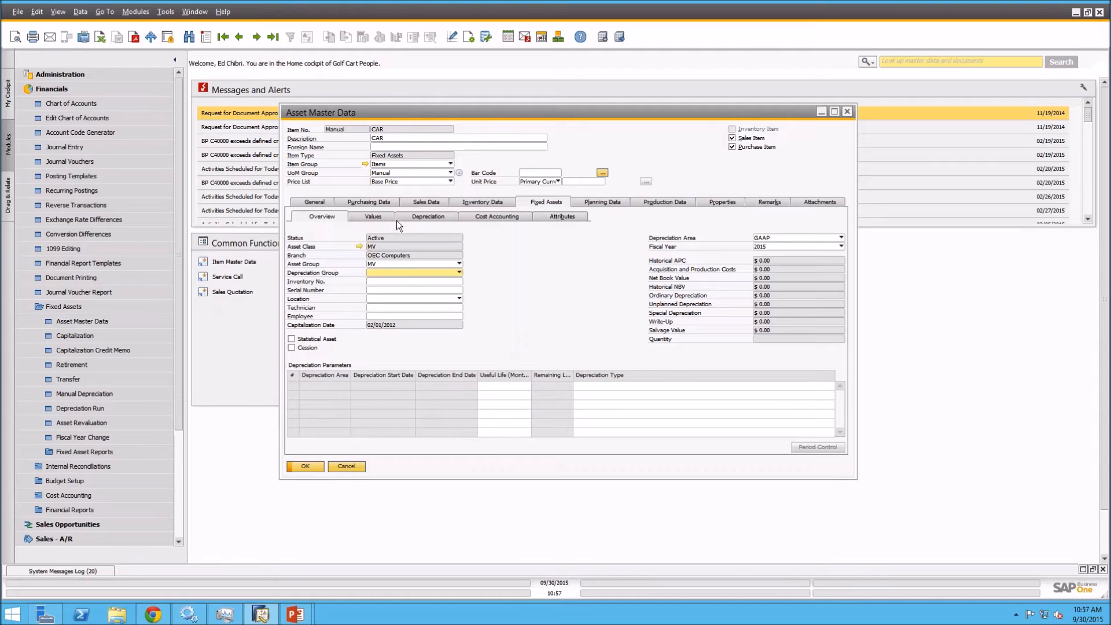
click(374, 216)
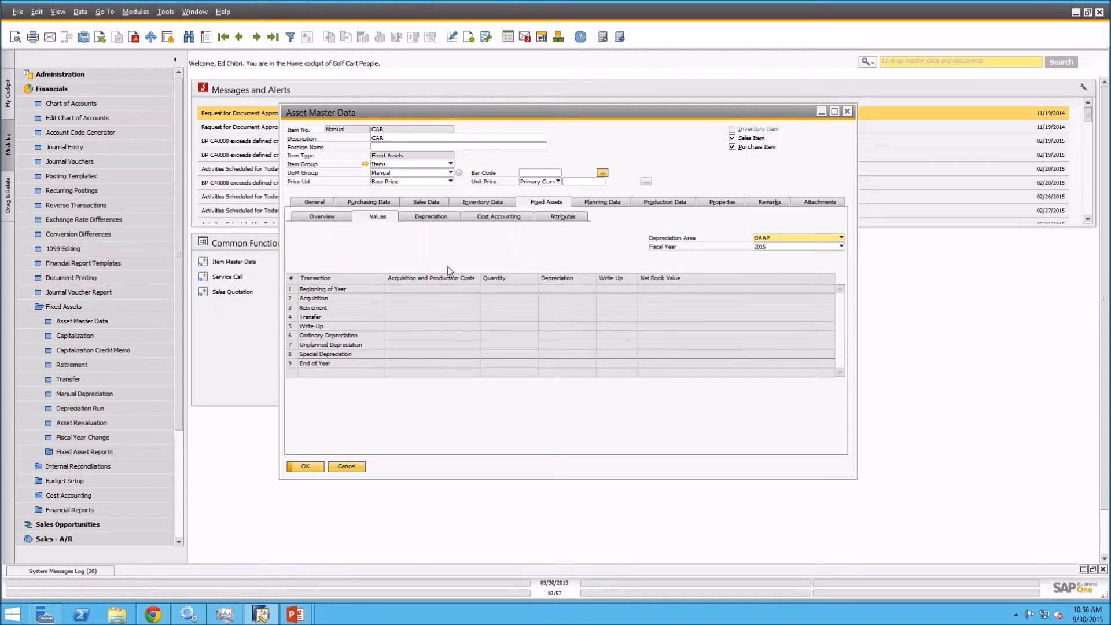
click(446, 217)
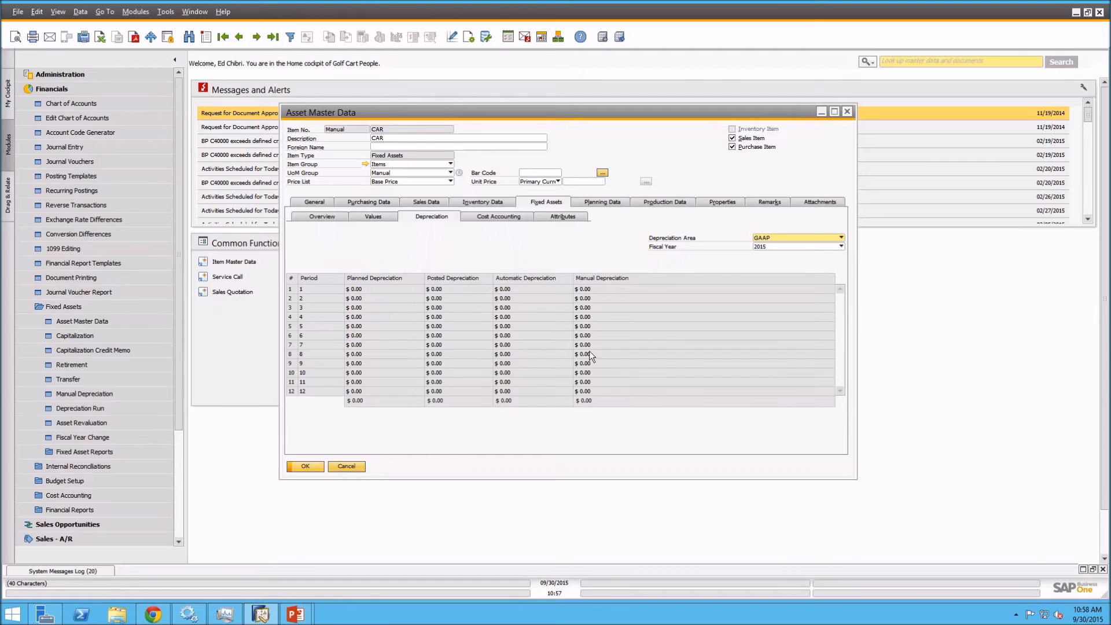
Assign project PRJ03 (World Cup Expo) to the CAR asset in its cost accounting data.
click(507, 214)
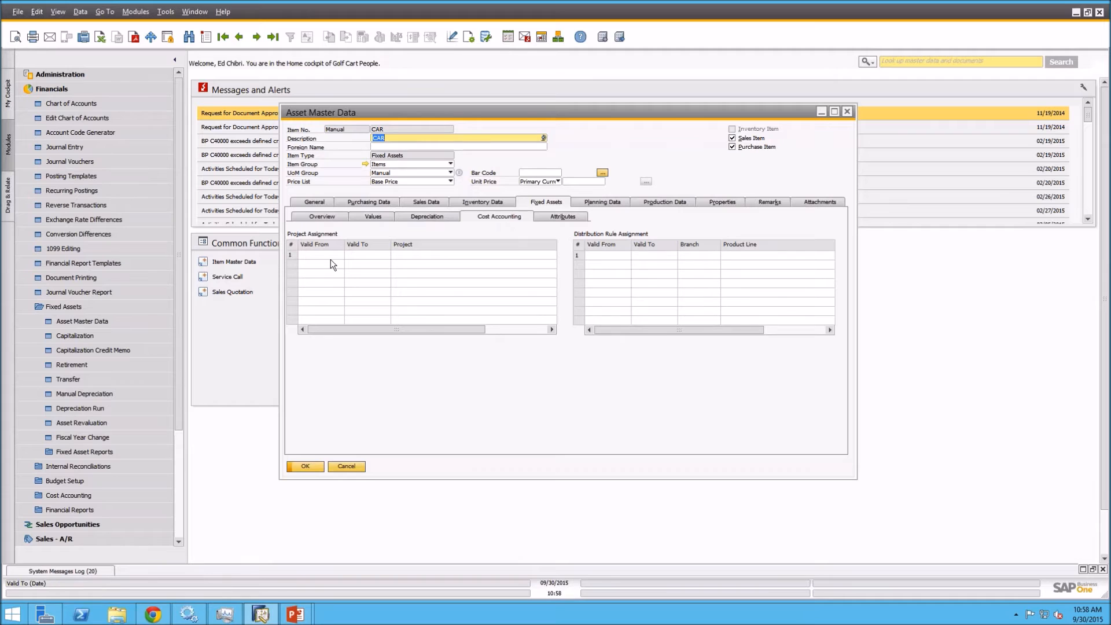
click(409, 258)
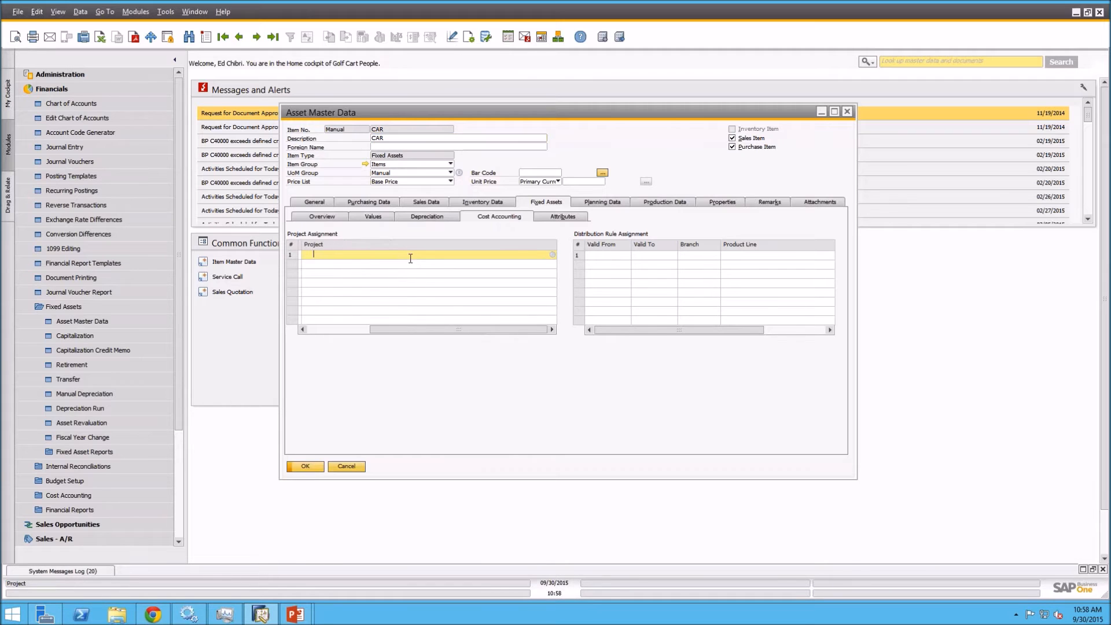
click(551, 255)
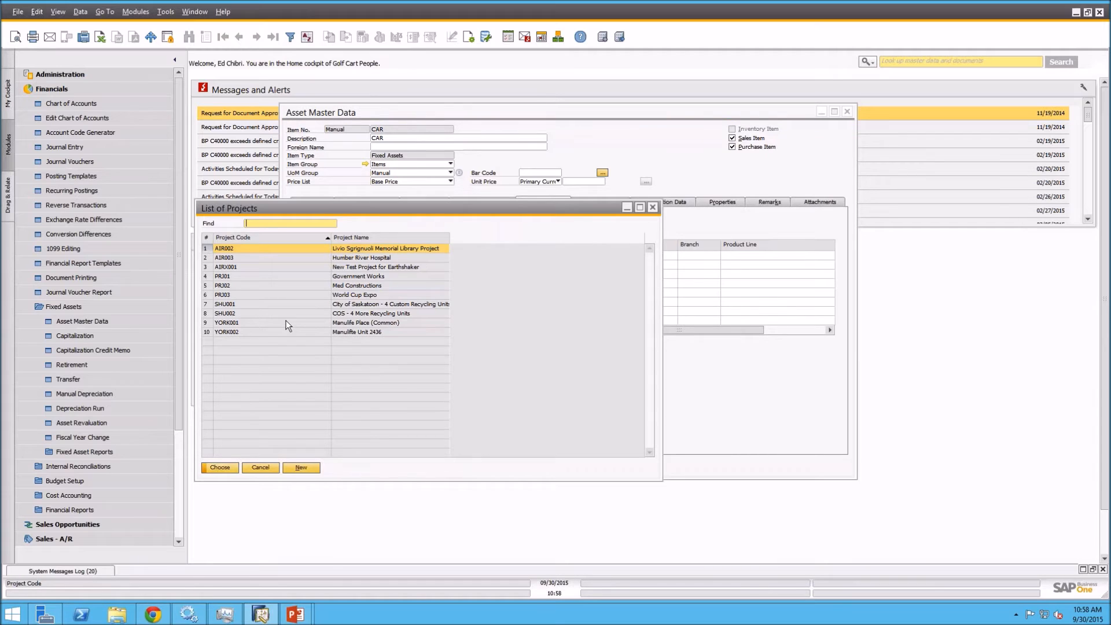
double_click(353, 294)
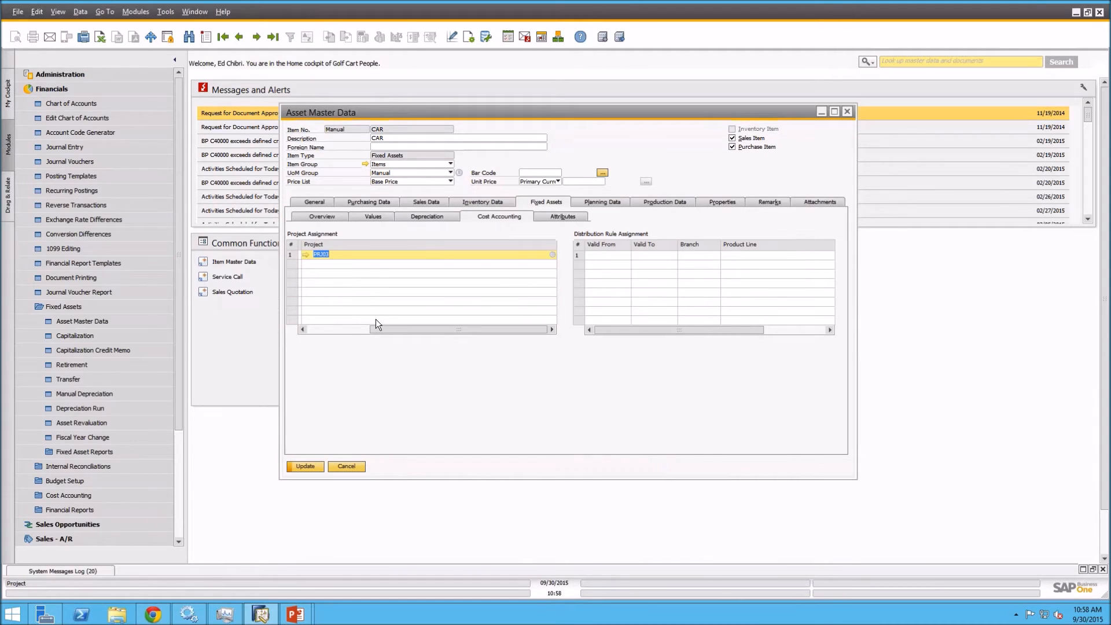
click(342, 329)
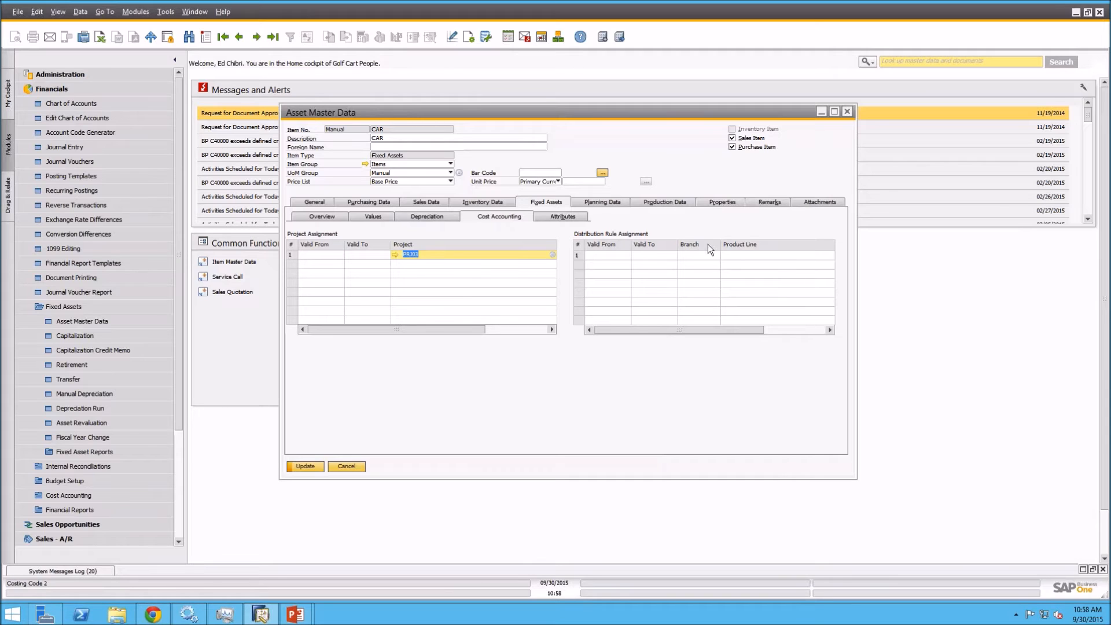
Assign the New York Branch distribution rule NY_B to the asset's branch dimension.
click(753, 256)
click(613, 255)
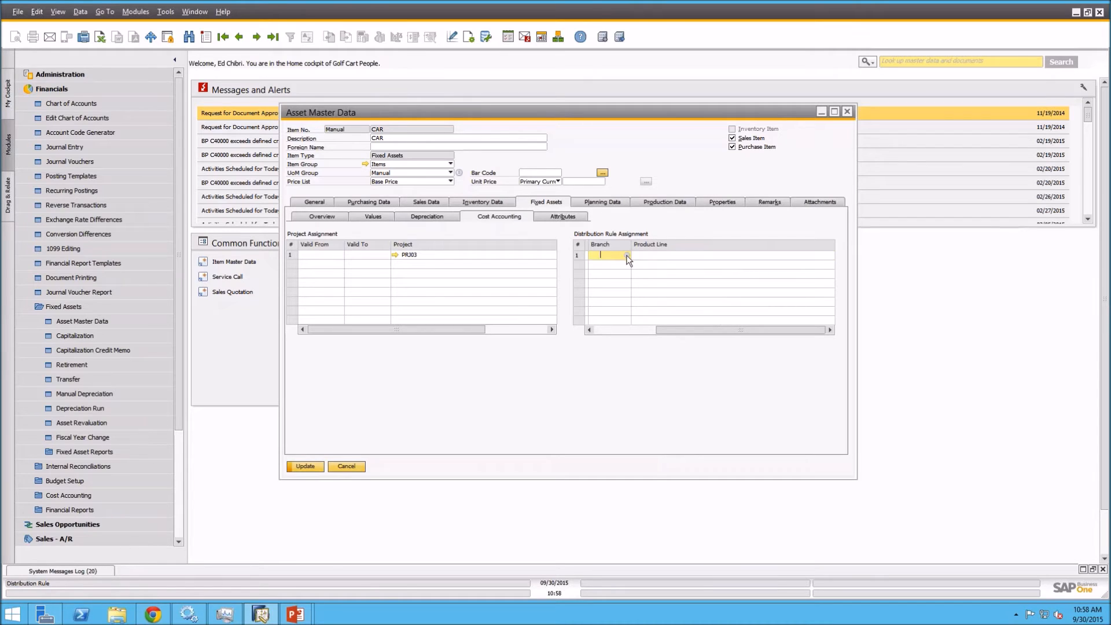
click(622, 330)
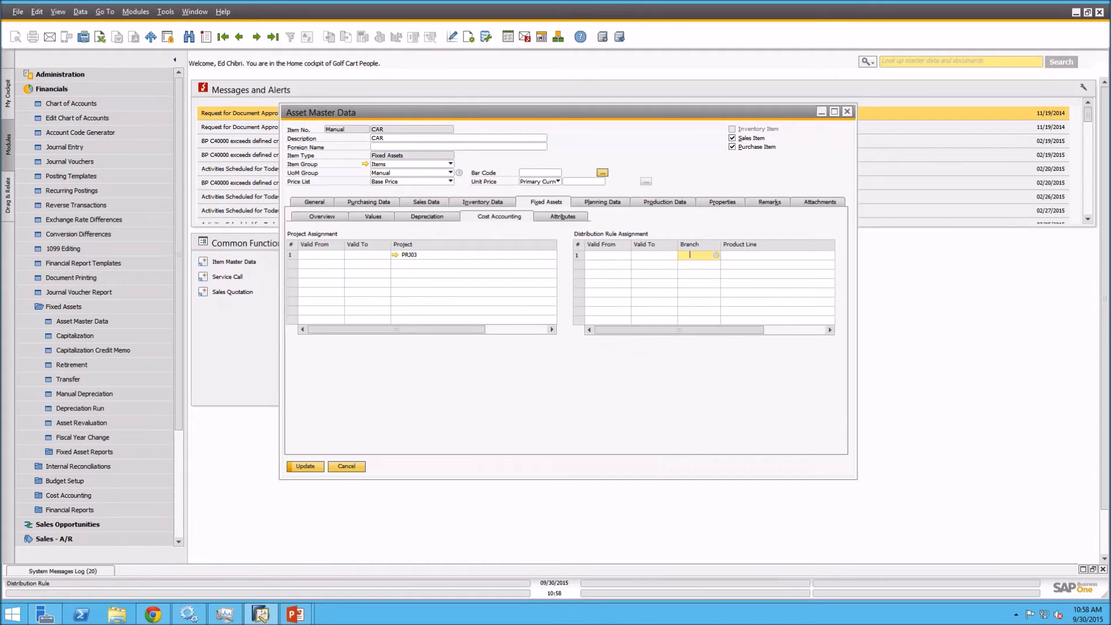
click(716, 256)
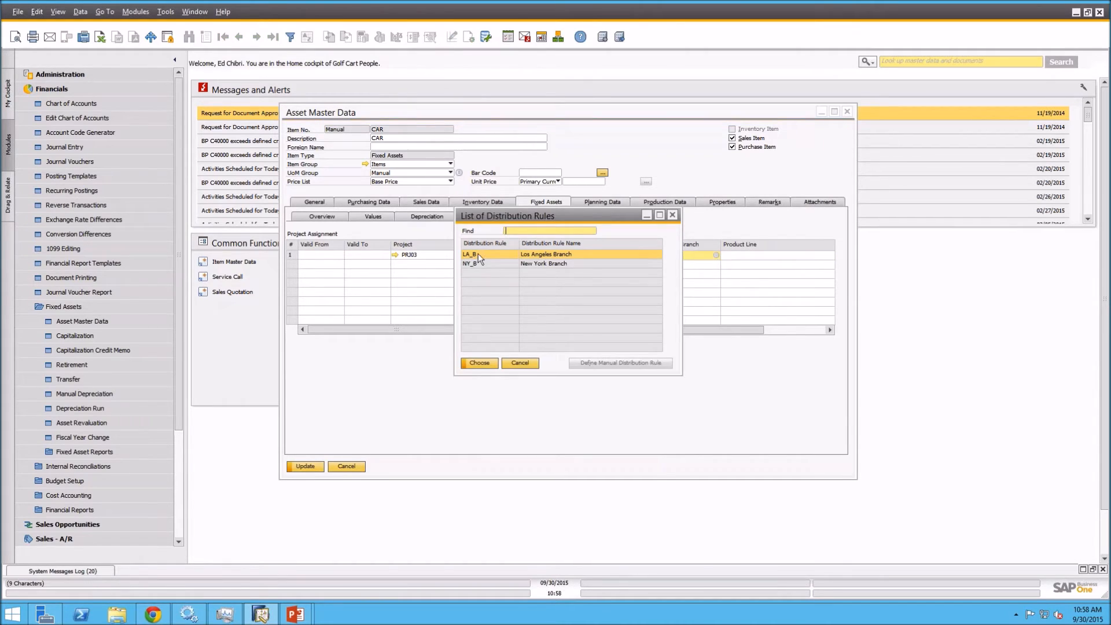
double_click(533, 264)
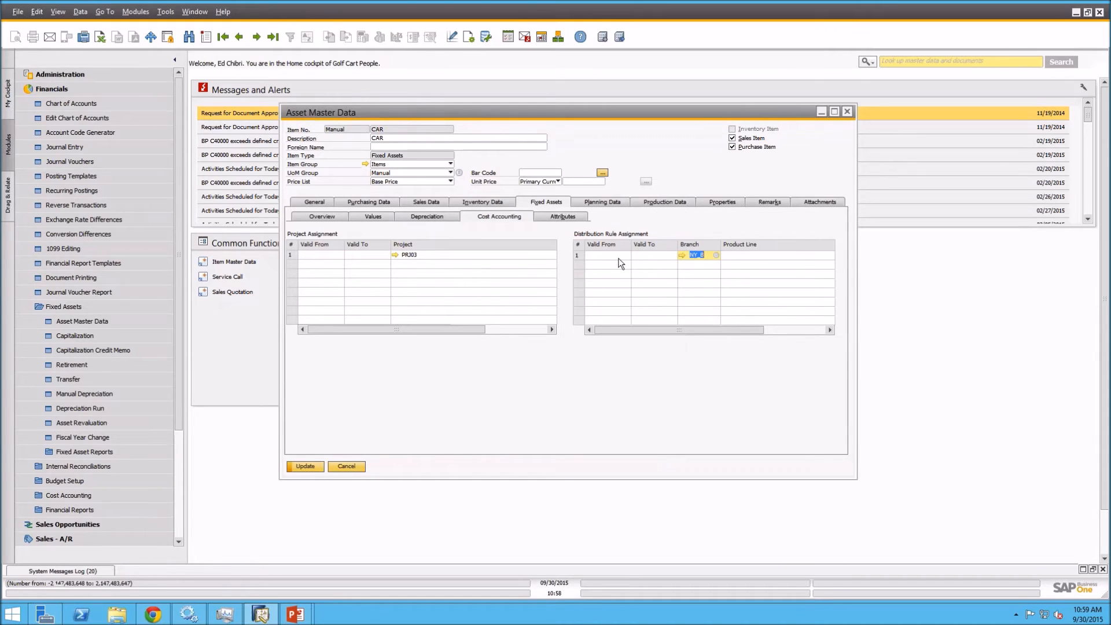
Look up the distribution rules available for the asset's product line and close the list without choosing one.
click(741, 256)
click(833, 256)
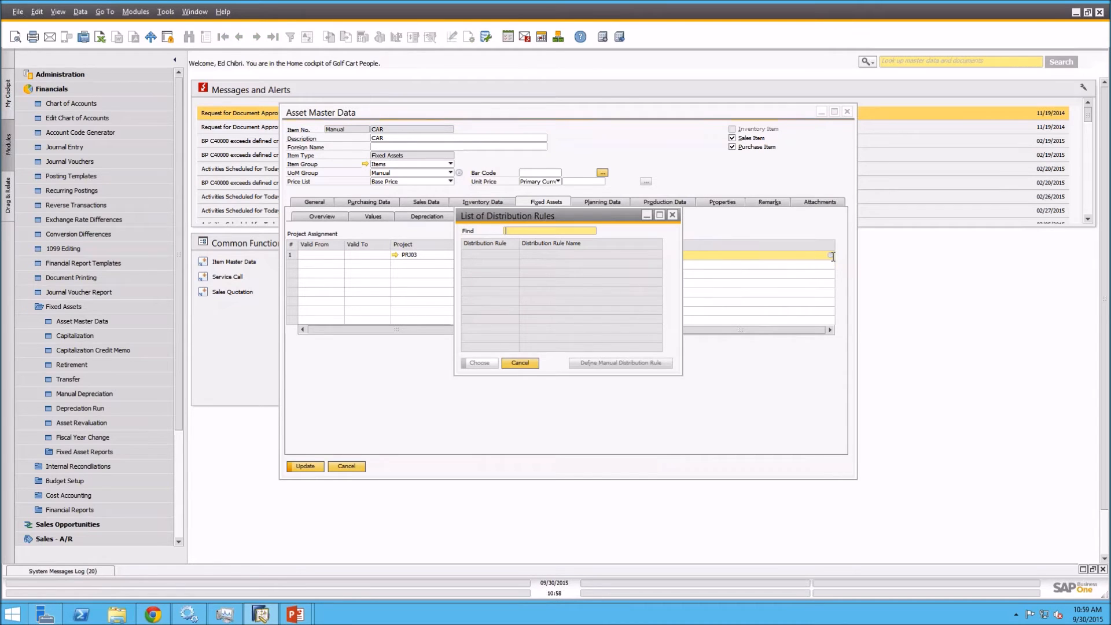
click(527, 362)
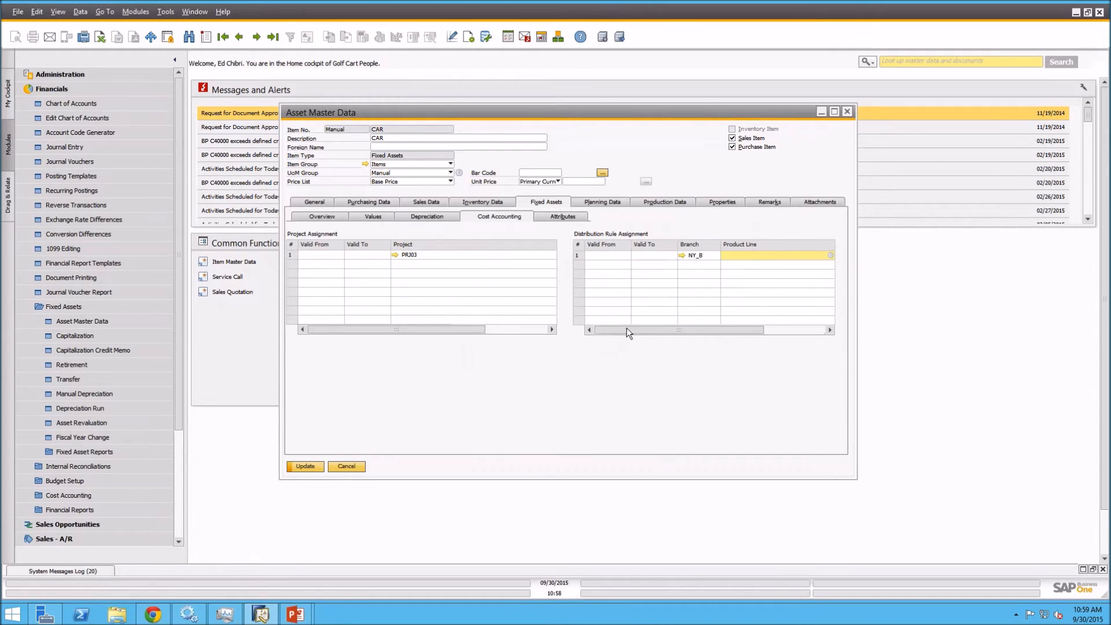
Set Valid From to 09/30/2015 for both the project and the distribution rule assignment, and update the asset.
click(305, 467)
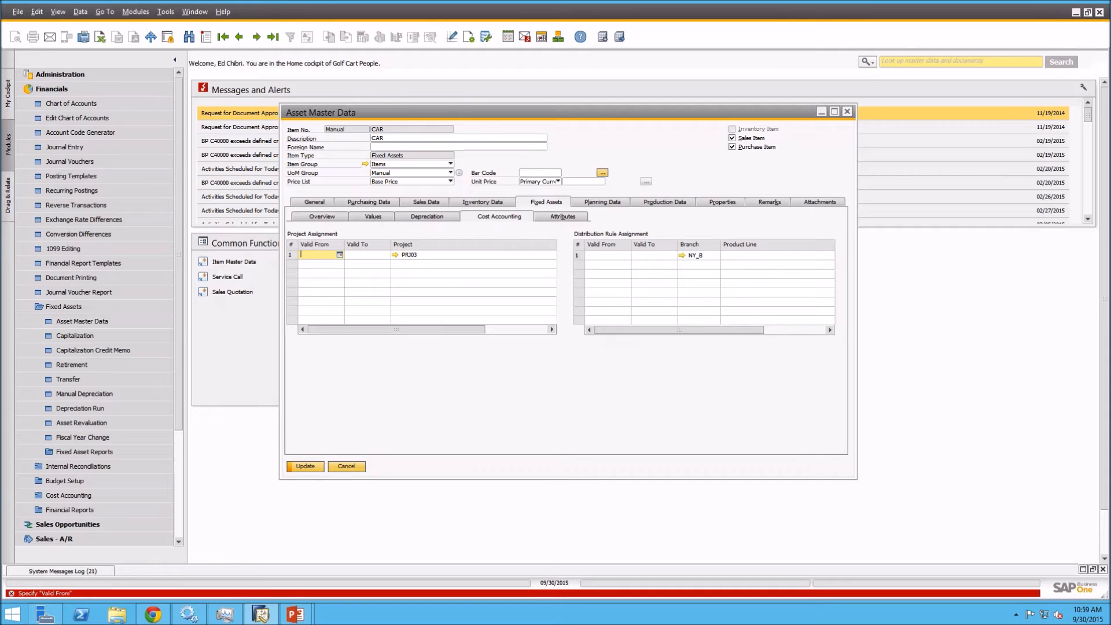
click(339, 255)
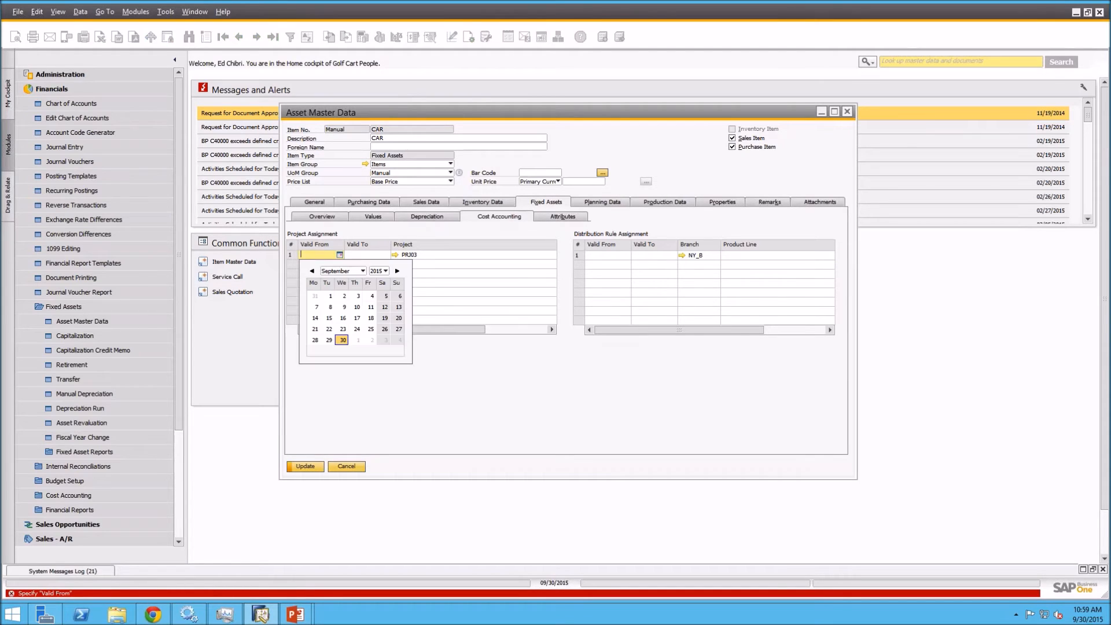
click(342, 342)
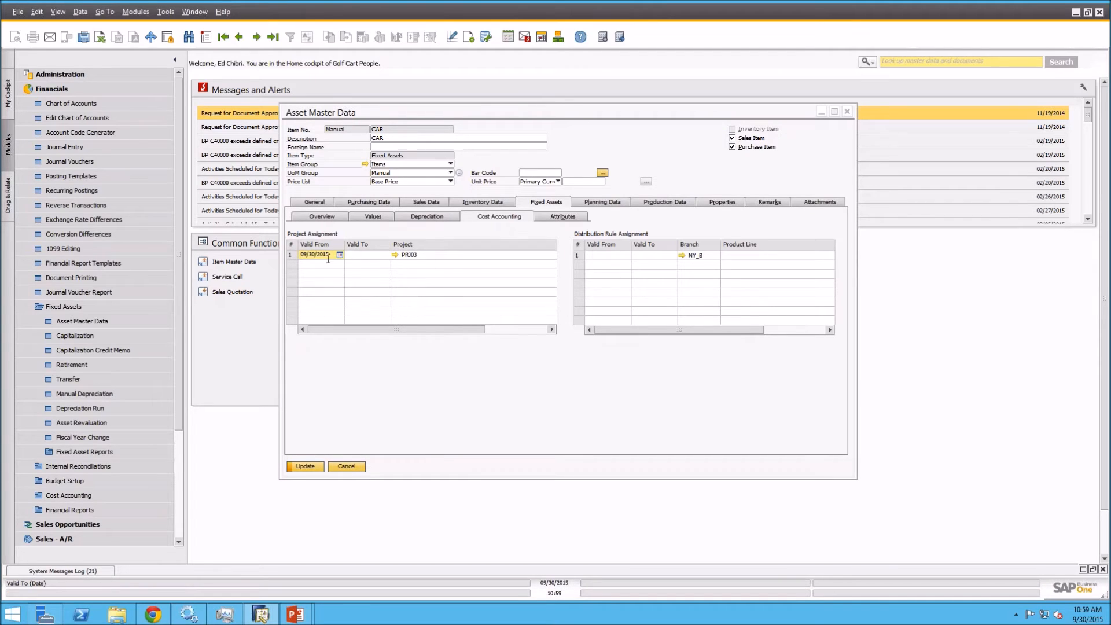
click(625, 255)
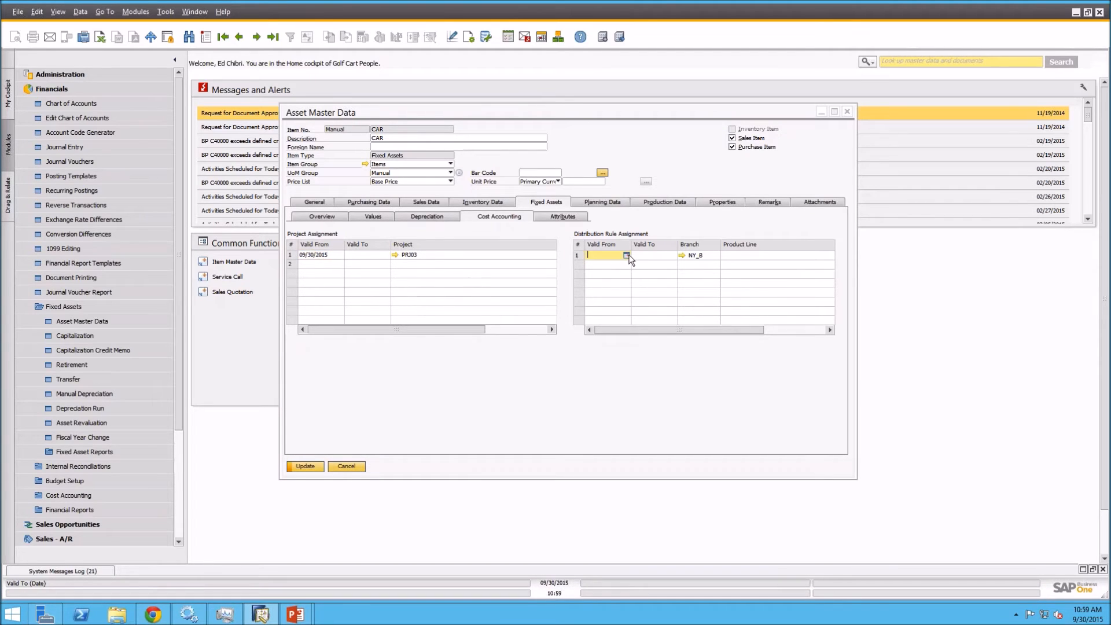
click(626, 255)
click(629, 341)
click(308, 465)
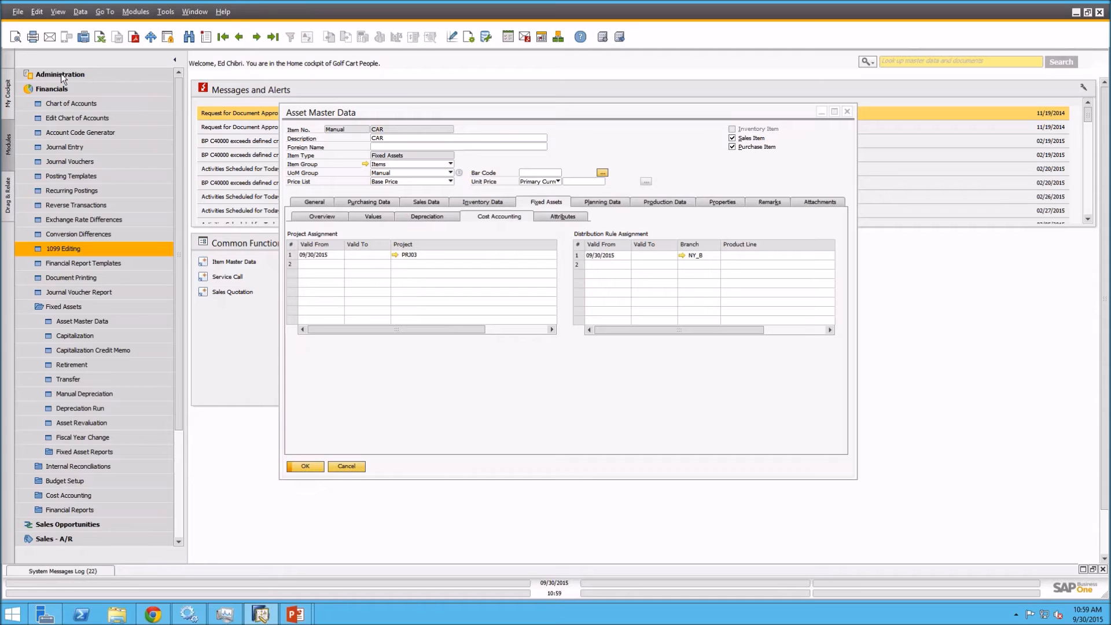
Collapse the Financials module list and open a new A/R Invoice from the sales module.
click(48, 88)
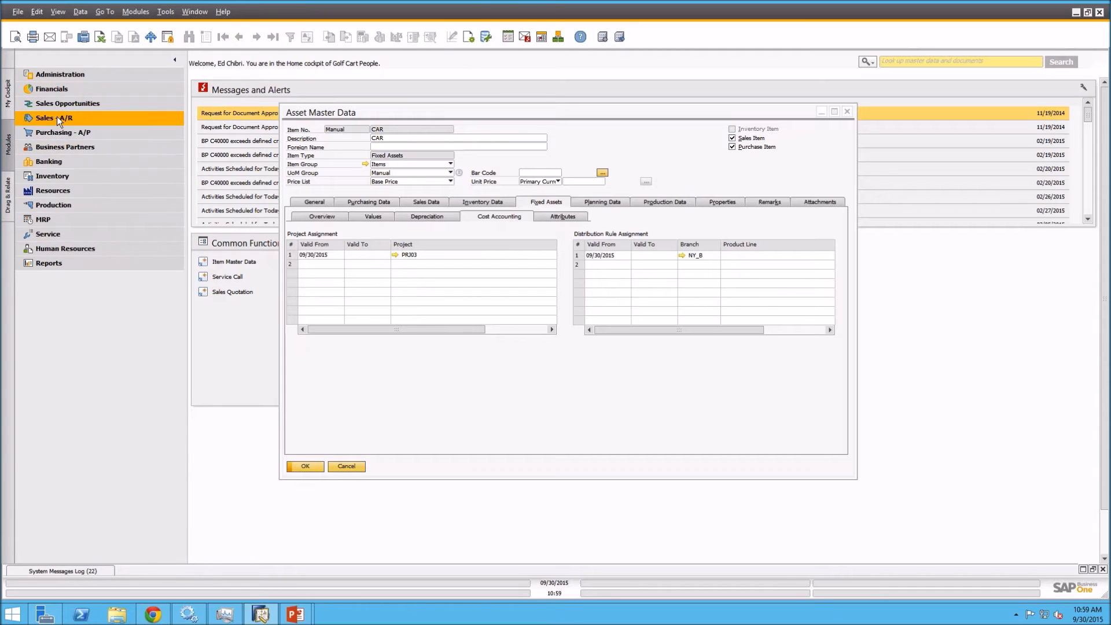
click(57, 116)
click(61, 219)
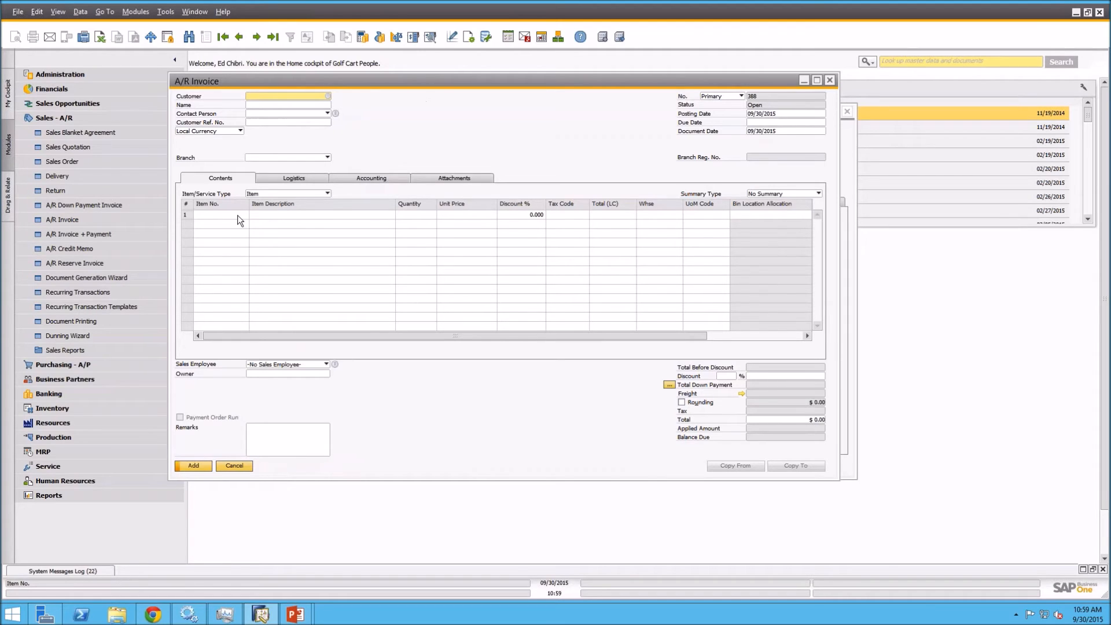
Choose Mashina Corporation from the list of business partners as the customer of the new A/R invoice.
click(300, 106)
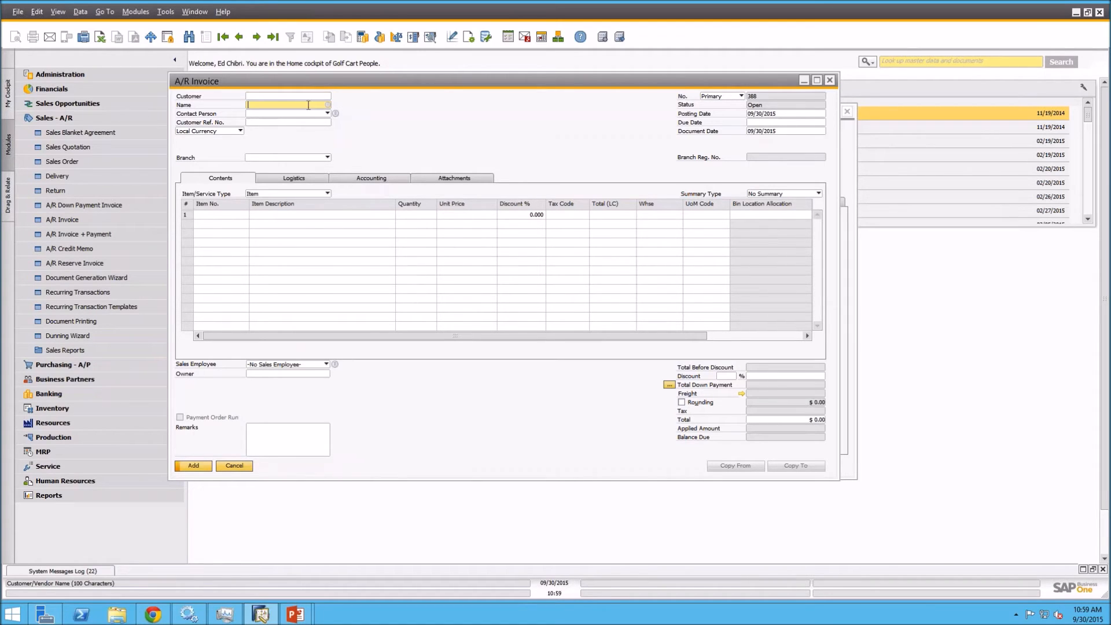
click(329, 105)
click(266, 200)
double_click(266, 201)
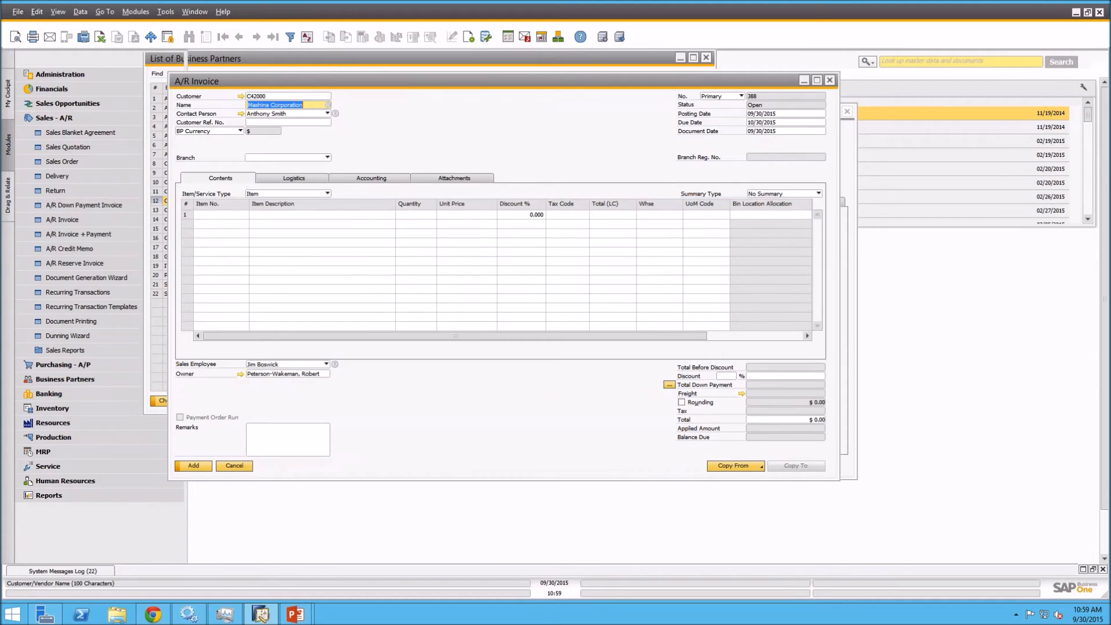
Search the item list for "car" and add the fixed asset item CAR to the first invoice row.
click(240, 214)
click(244, 214)
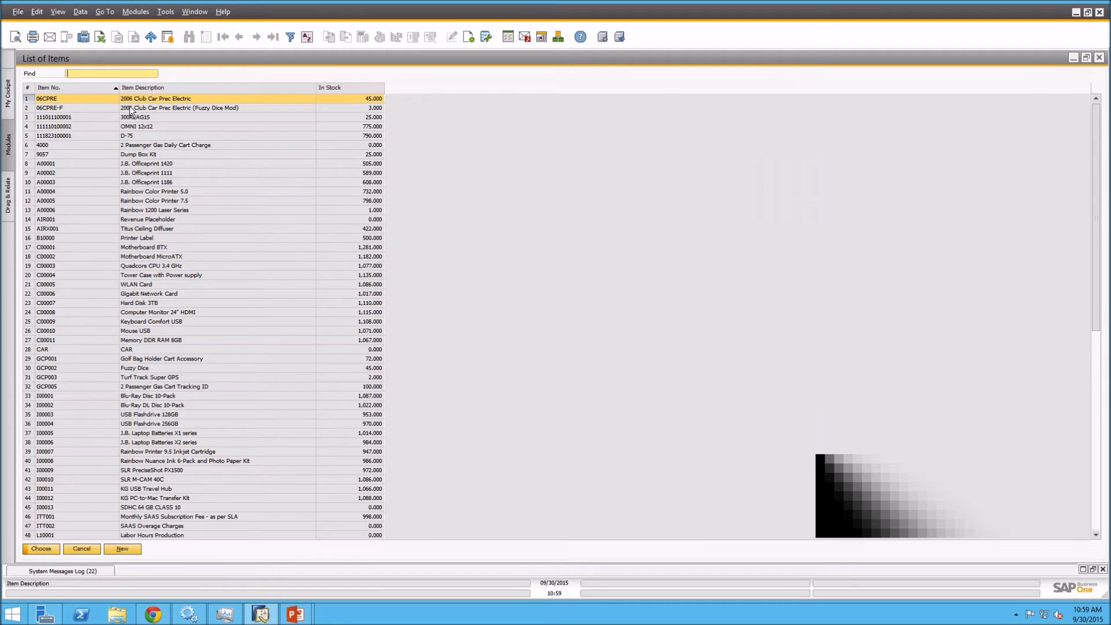
text(car)
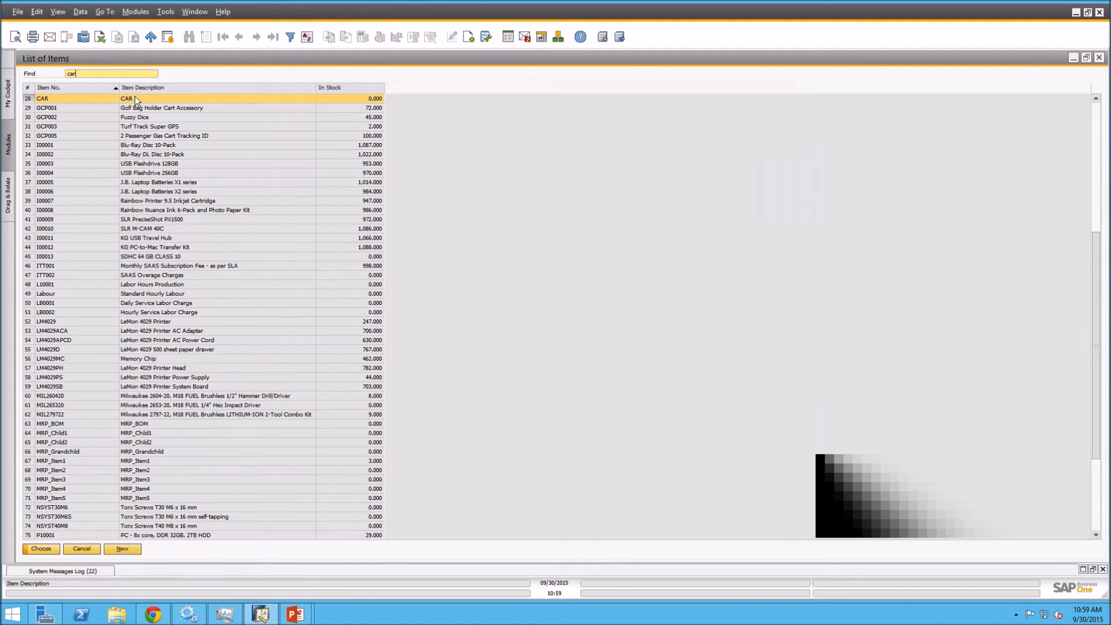
double_click(135, 99)
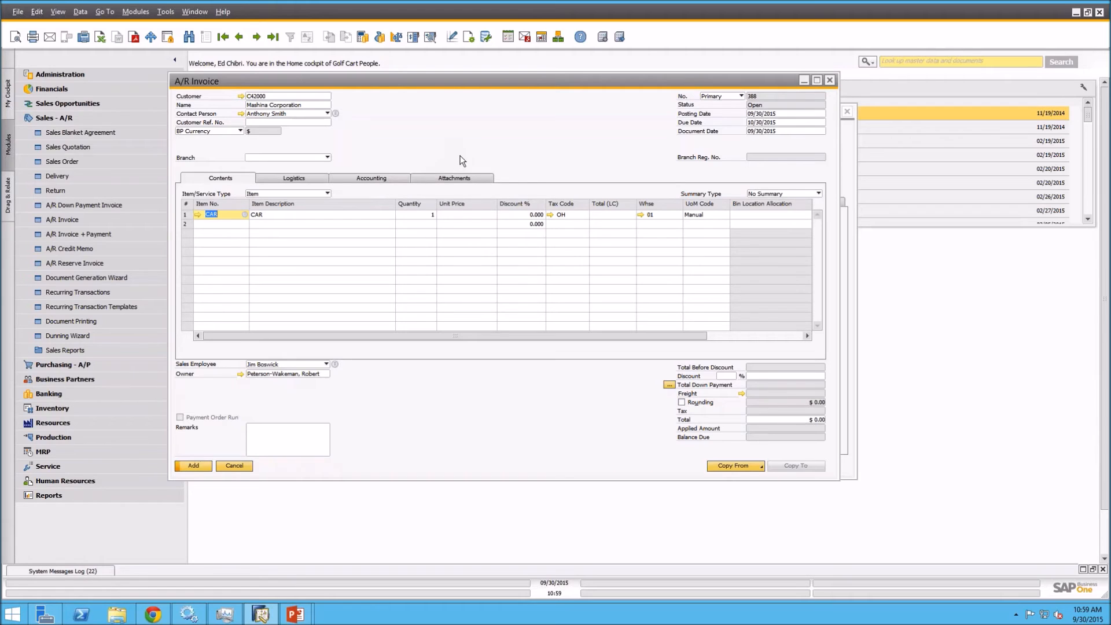
Make the Project column visible in the A/R invoice's row table through the form settings.
drag(515, 88, 489, 100)
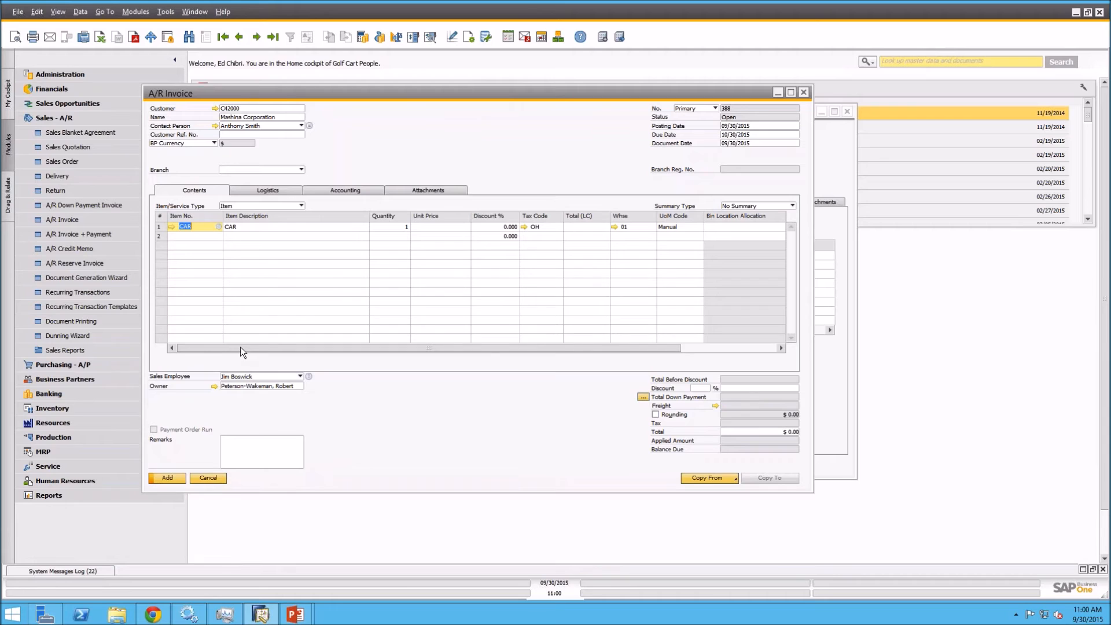
drag(241, 346, 429, 355)
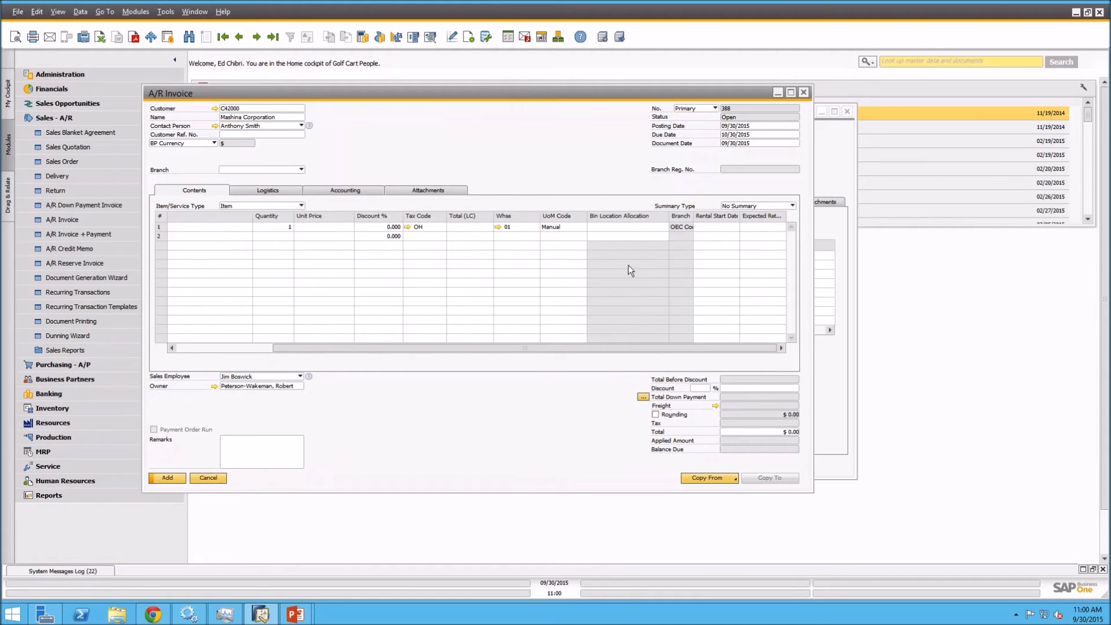
double_click(694, 217)
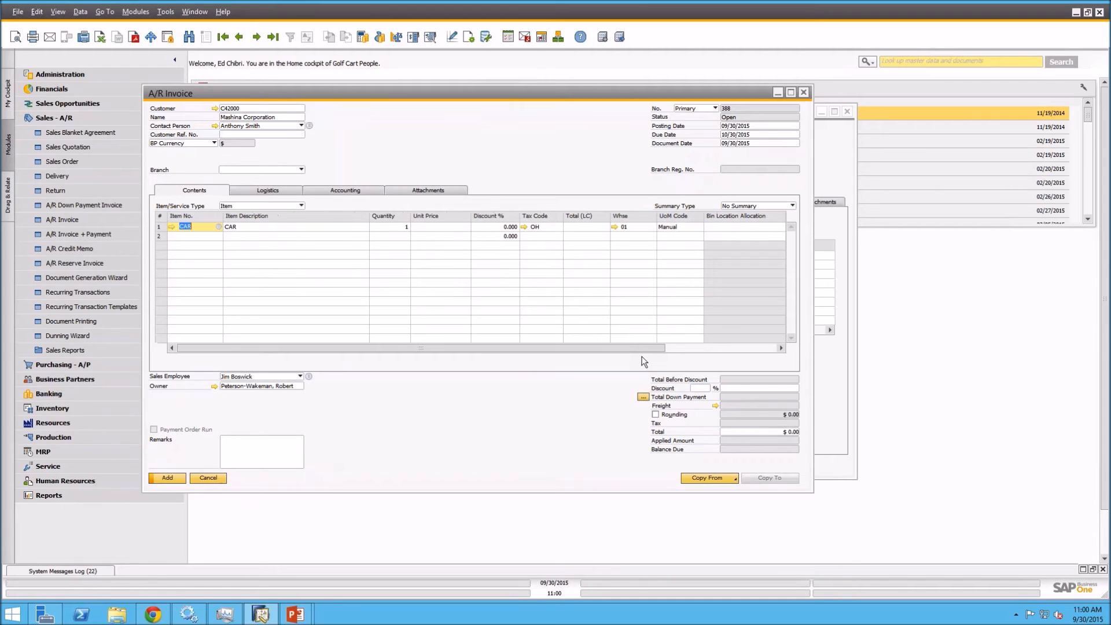
mouse_move(626, 348)
mouse_down()
mouse_move(825, 345)
mouse_move(615, 344)
mouse_up()
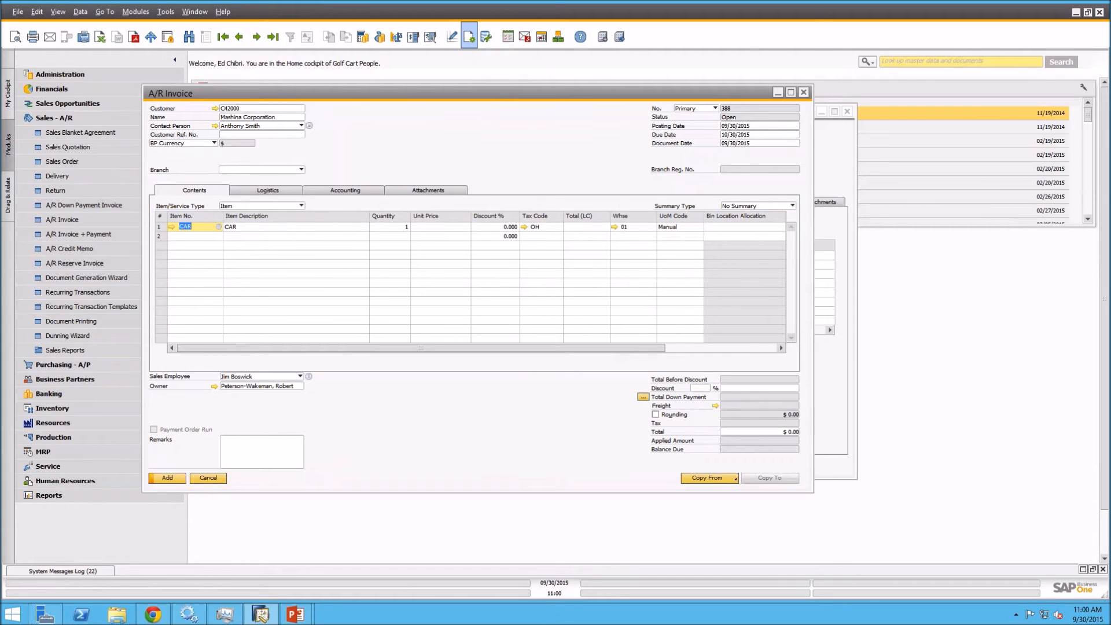
click(469, 36)
click(560, 90)
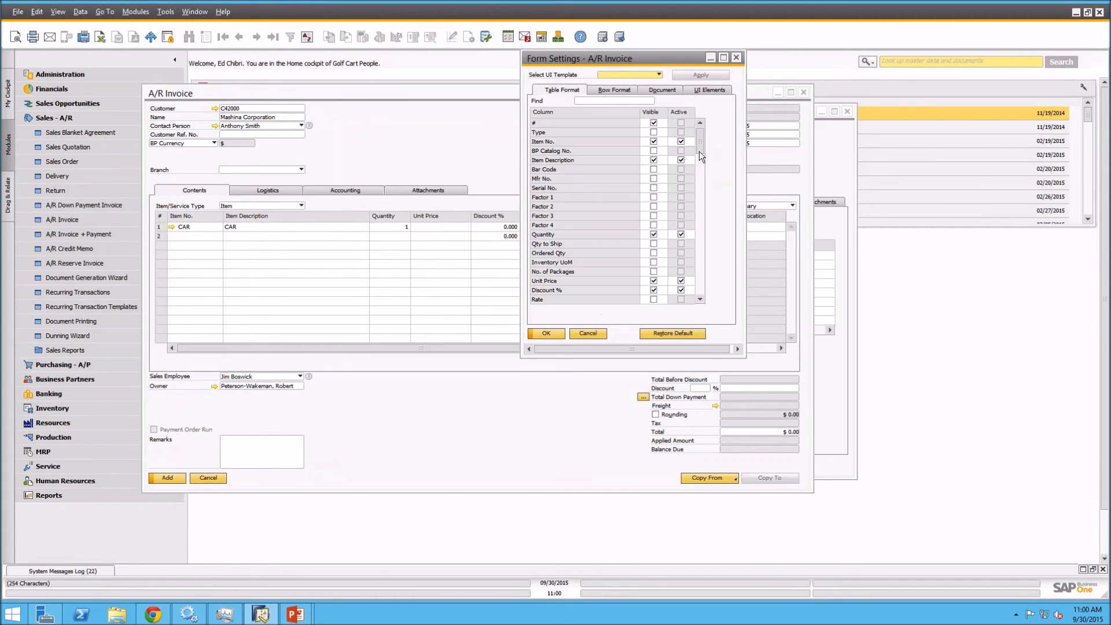
drag(702, 144, 708, 170)
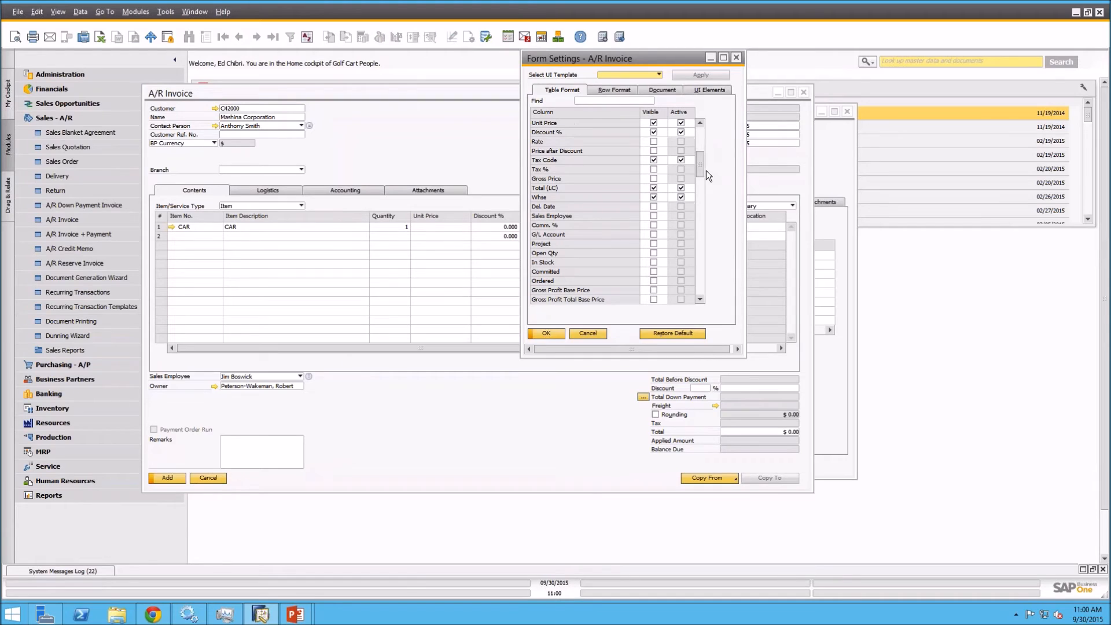
click(653, 244)
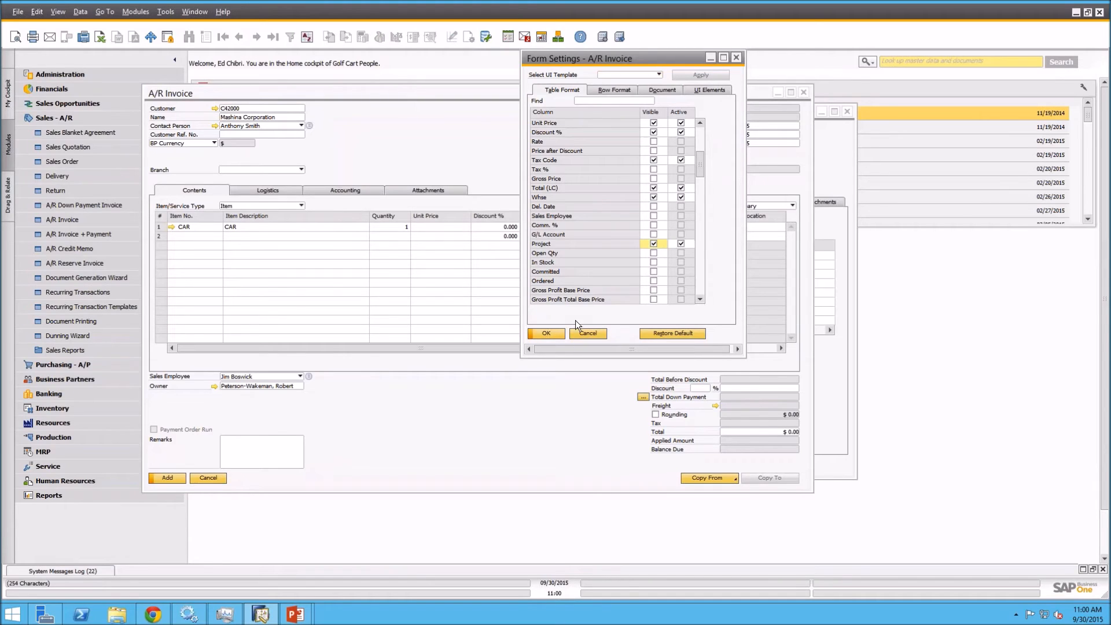
click(547, 334)
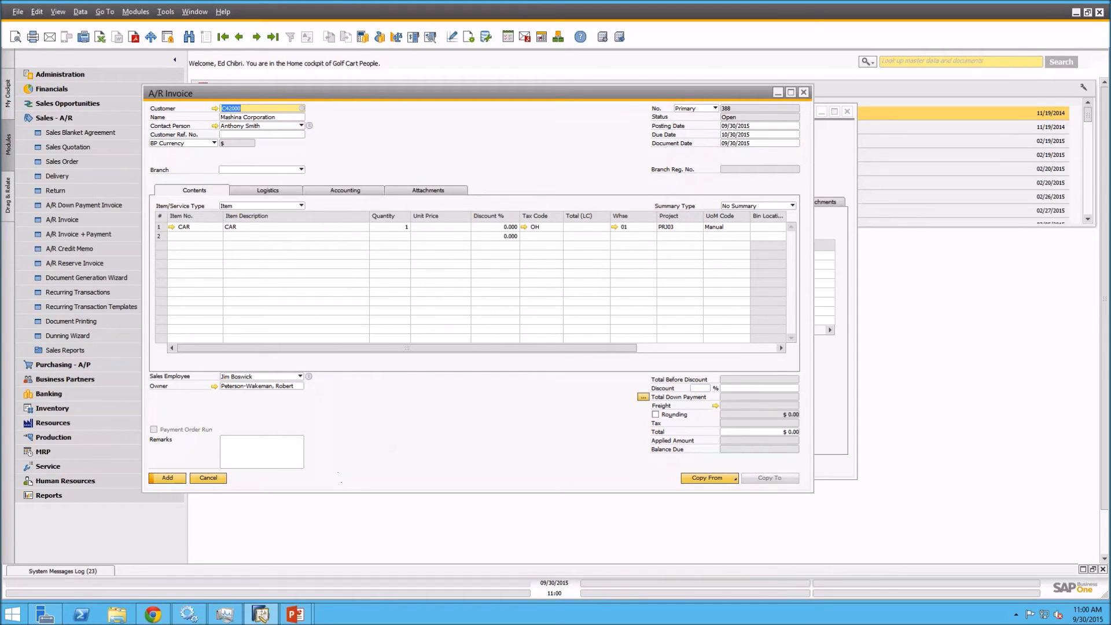
Discard the A/R invoice, close the asset master data window and collapse the Sales - A/R module.
click(208, 478)
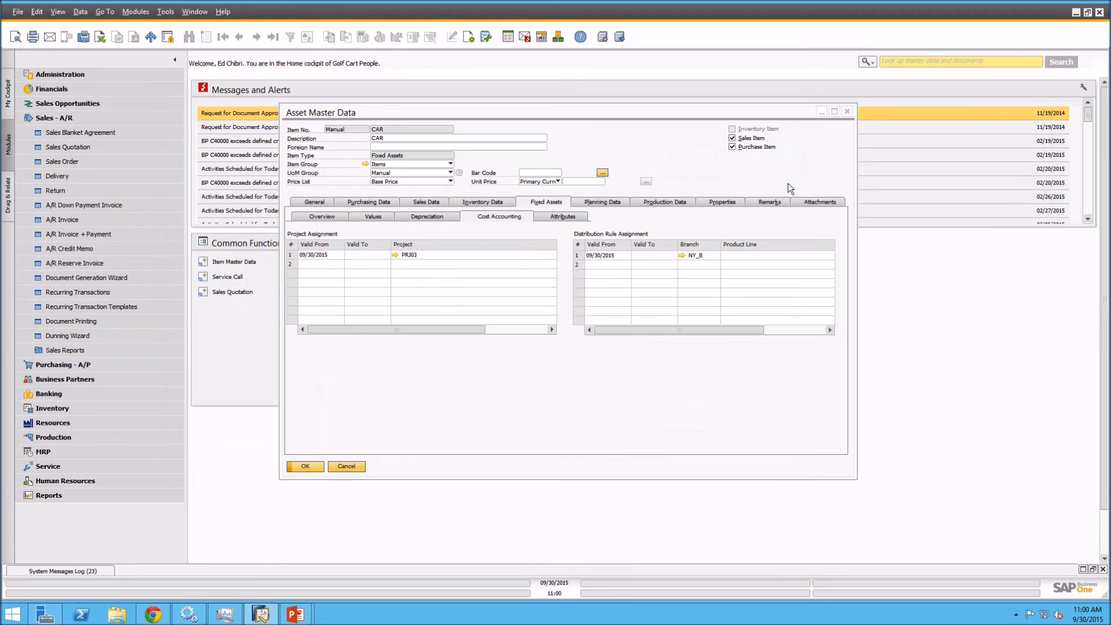
click(846, 112)
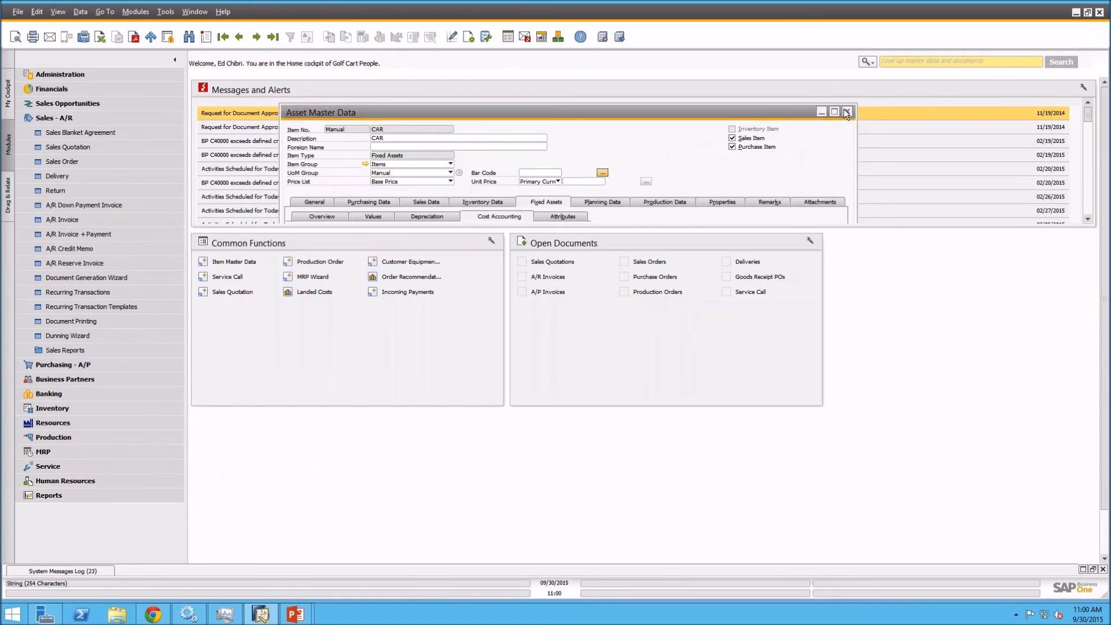
click(81, 116)
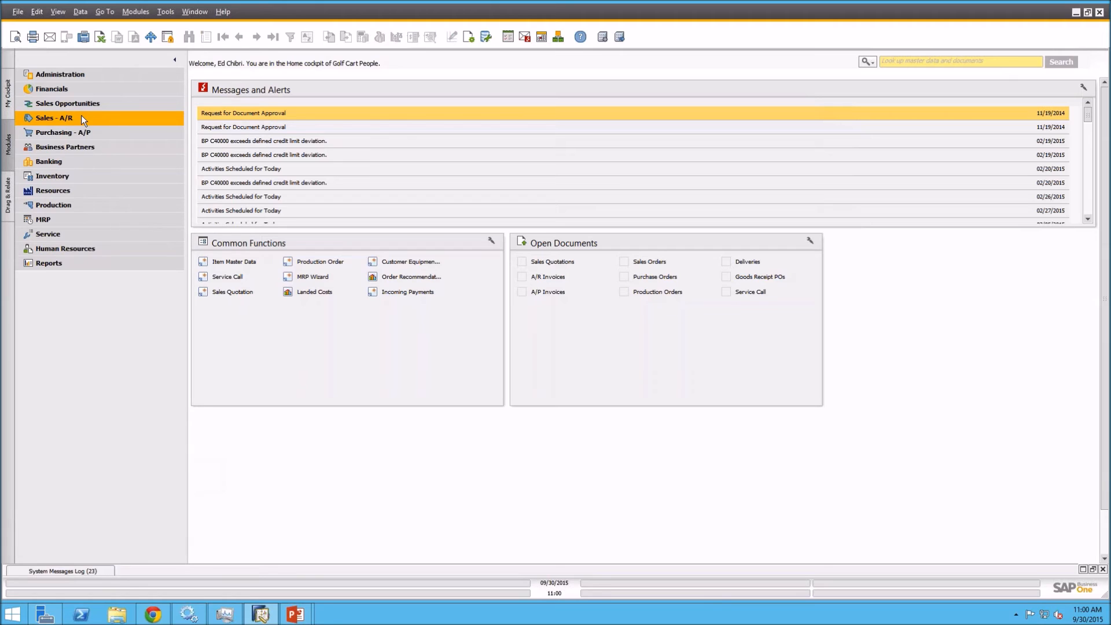
Switch to the PowerPoint slide show and page between the Fixed Assets slide and the closing slide.
key(alt+Tab)
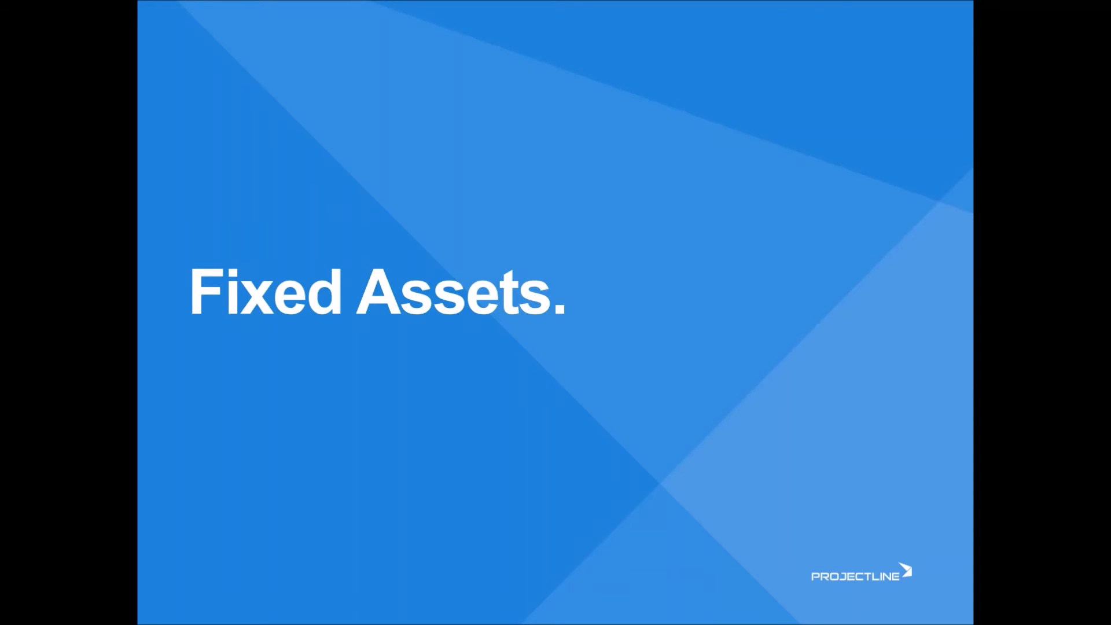
key(Right)
key(Left)
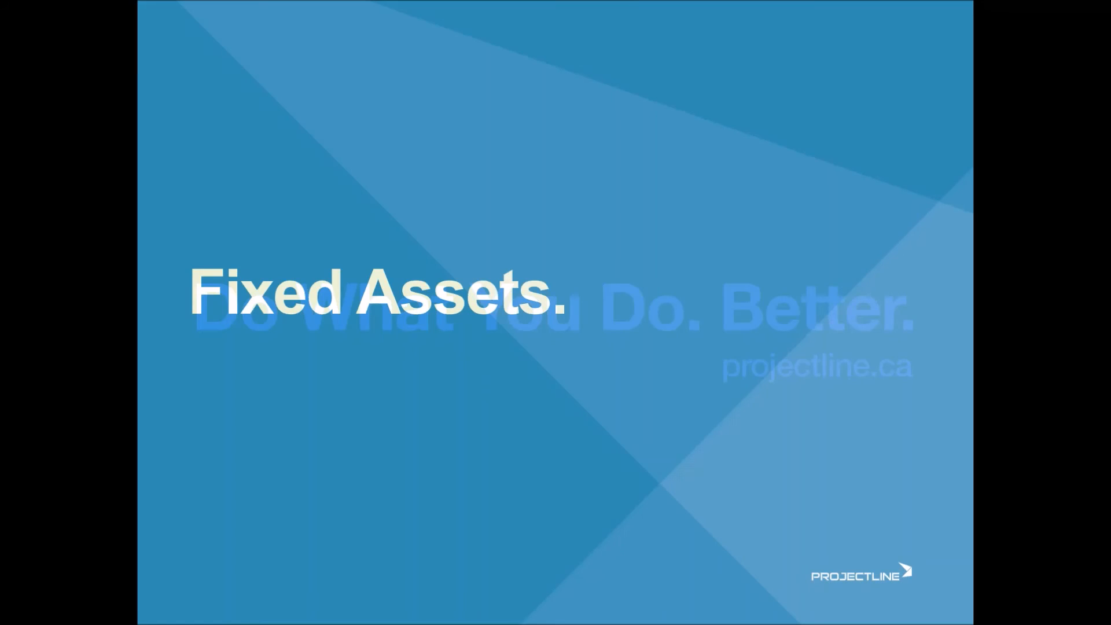